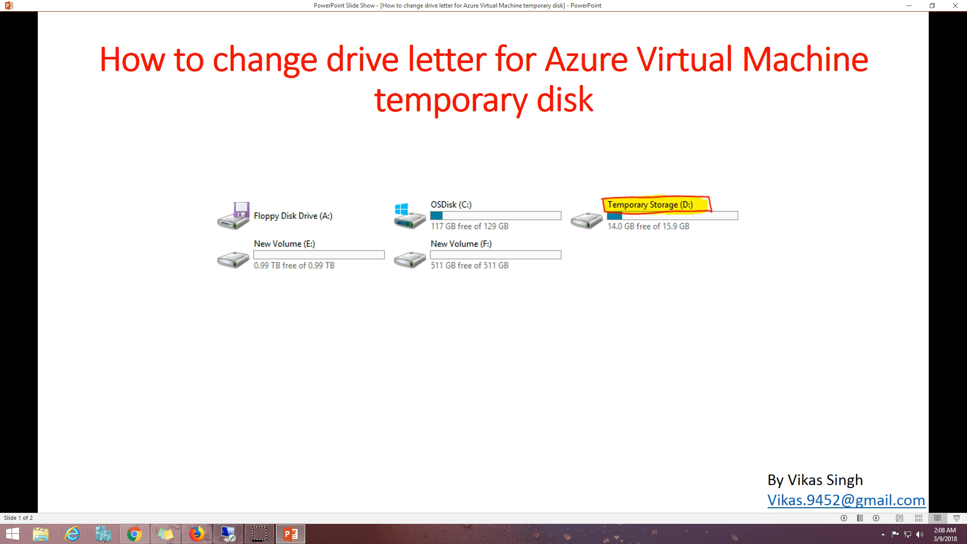
- Switch to the Azure portal in Firefox and examine AZURE01's size and local SSD capacity among the available VM sizes
click(196, 534)
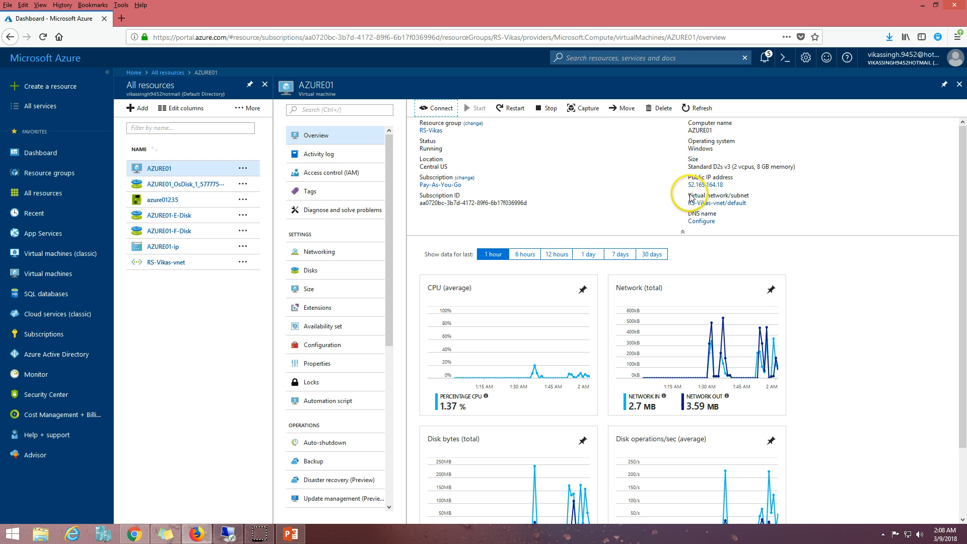
drag(693, 167, 775, 167)
click(816, 206)
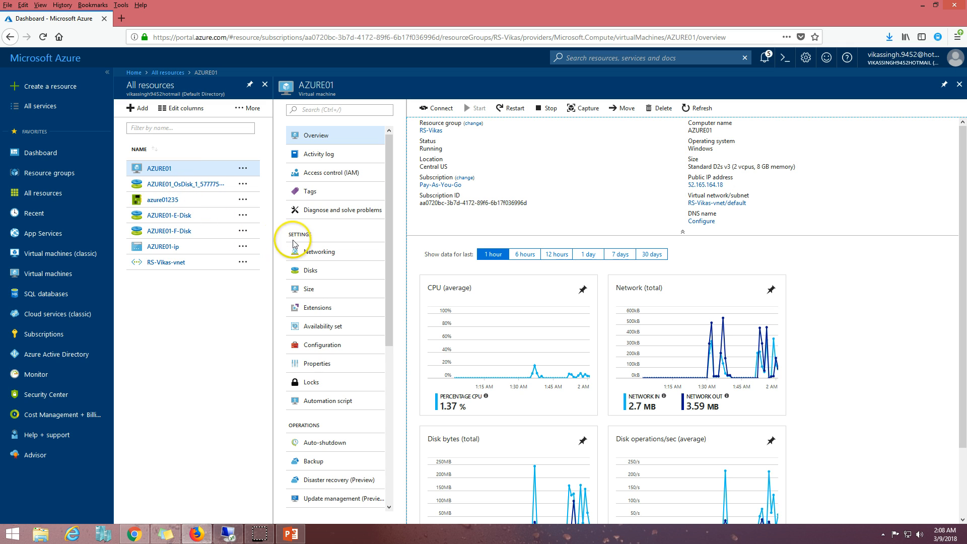
click(327, 290)
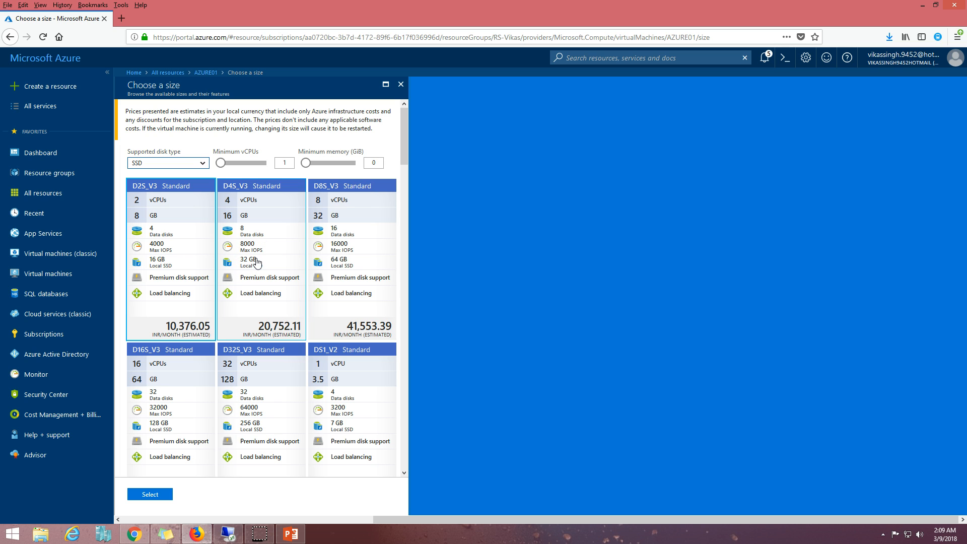
- Switch to the virtual machine's remote desktop session and examine the Temporary Storage (D:) drive in This PC
click(227, 534)
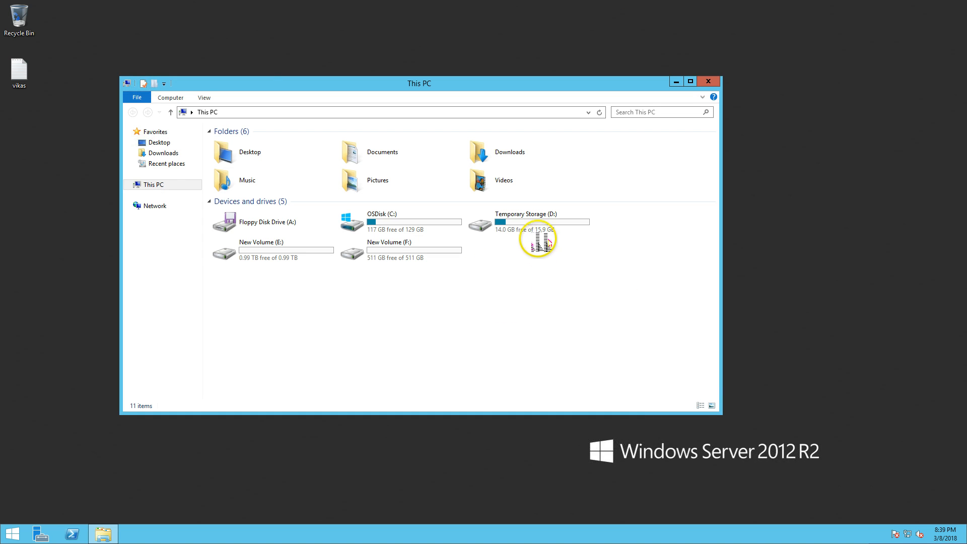
mouse_move(539, 237)
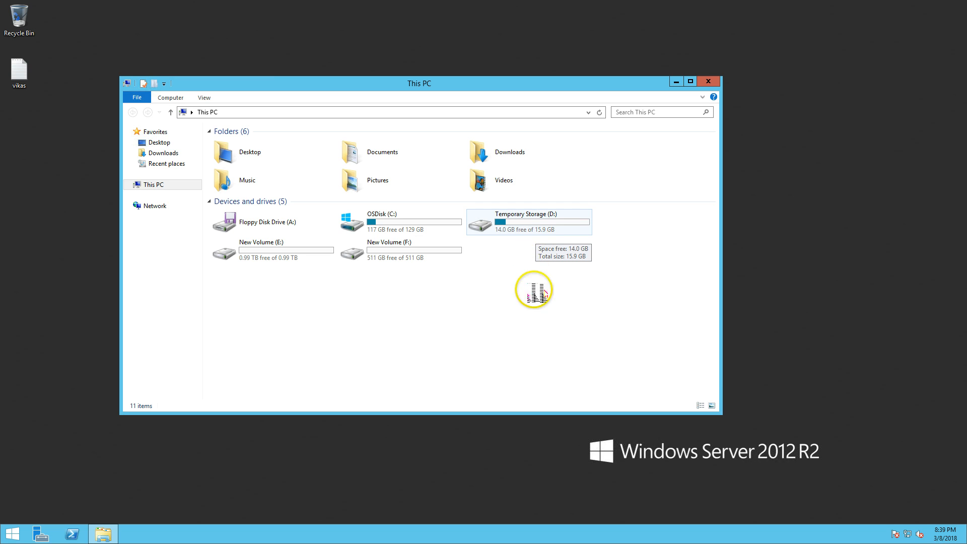
drag(542, 89, 575, 90)
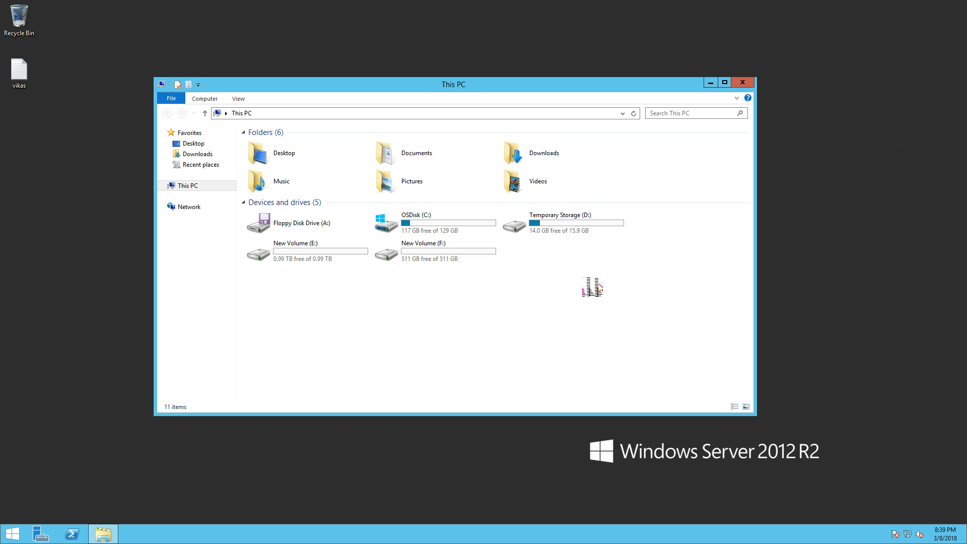
click(571, 228)
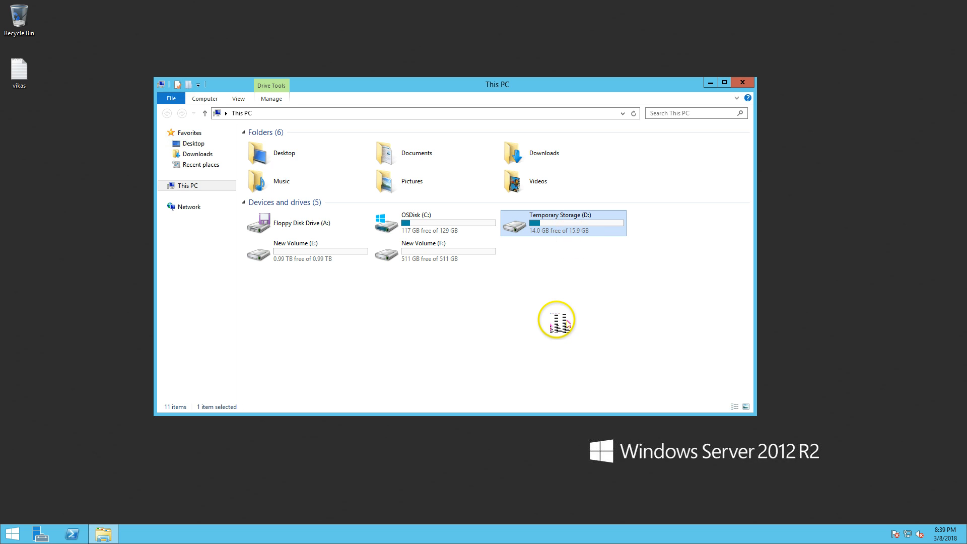
click(557, 319)
- Open DATALOSS_WARNING_README on the Temporary Storage (D:) drive, read its warning text and close it
double_click(564, 221)
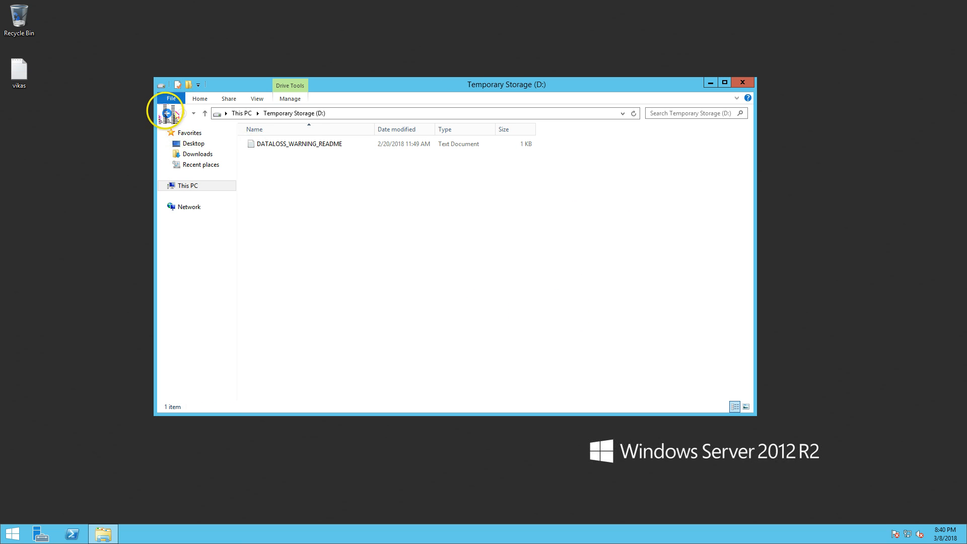
double_click(297, 145)
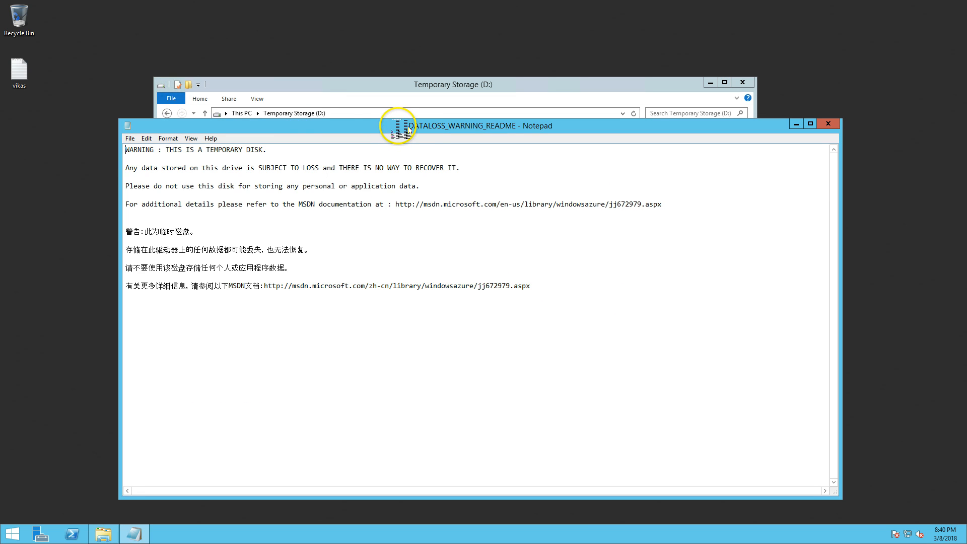
drag(397, 126, 478, 267)
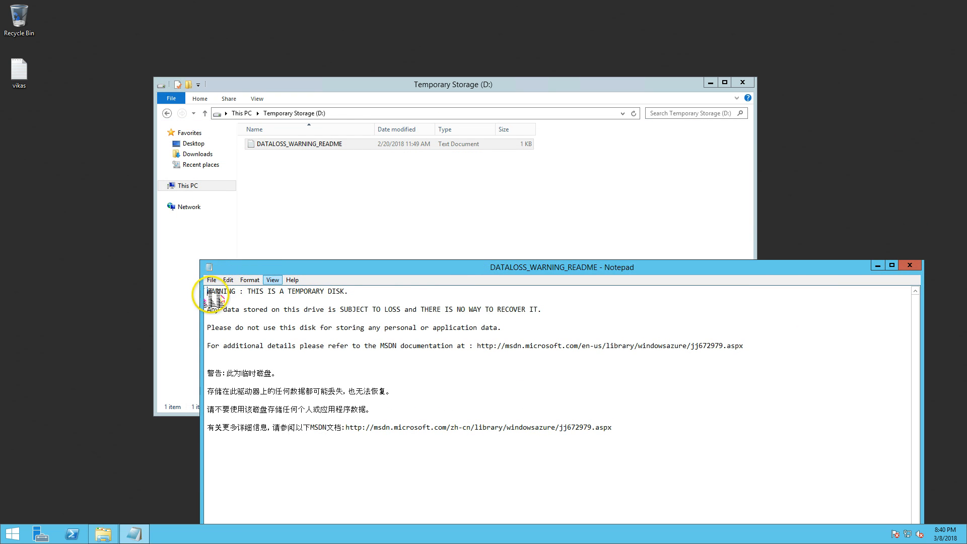
shift+click(594, 391)
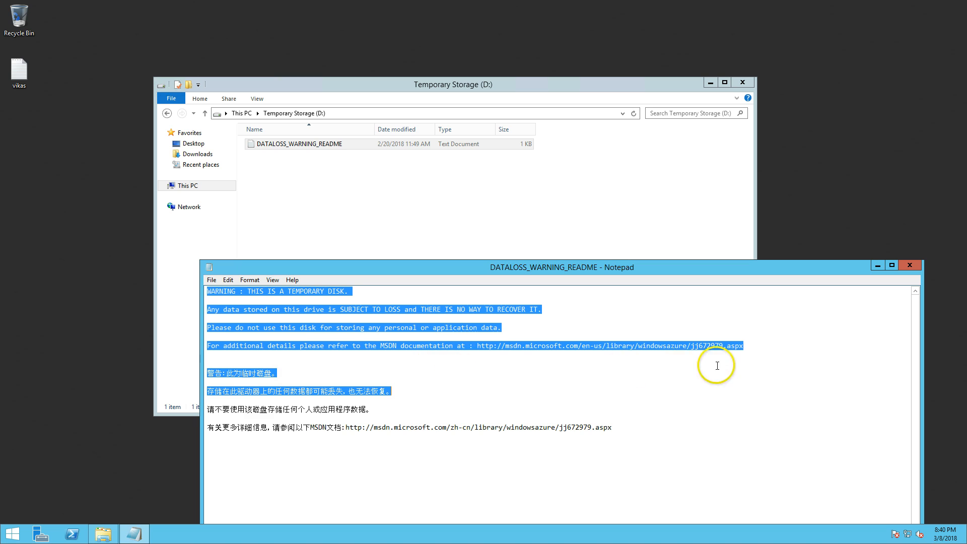
drag(735, 351, 173, 291)
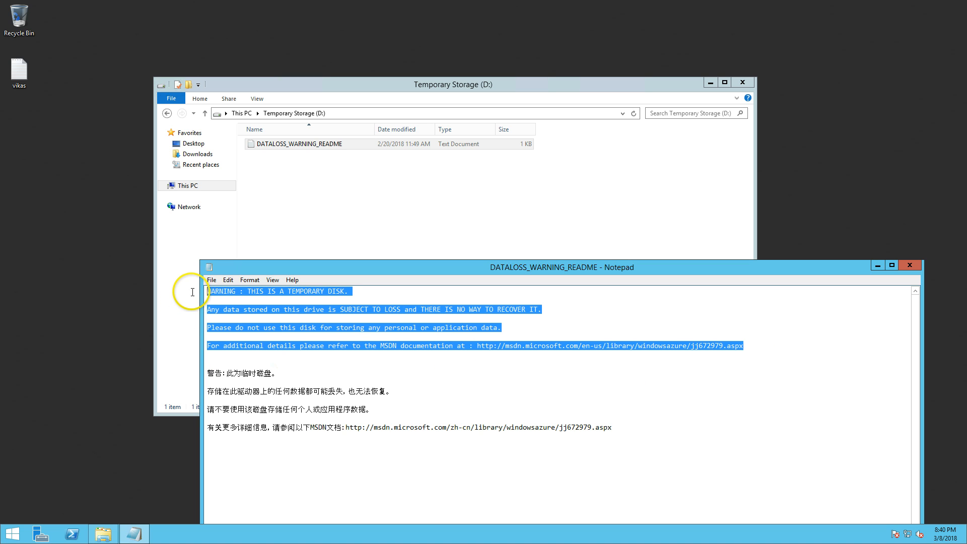
click(670, 335)
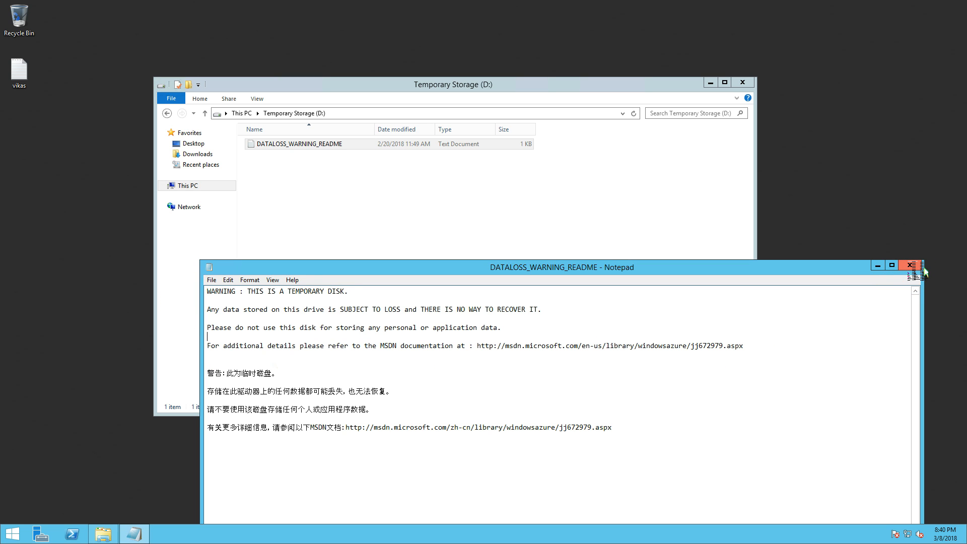
click(913, 266)
- Return to This PC and check the Temporary Storage (D:) drive's free space and total size
click(188, 185)
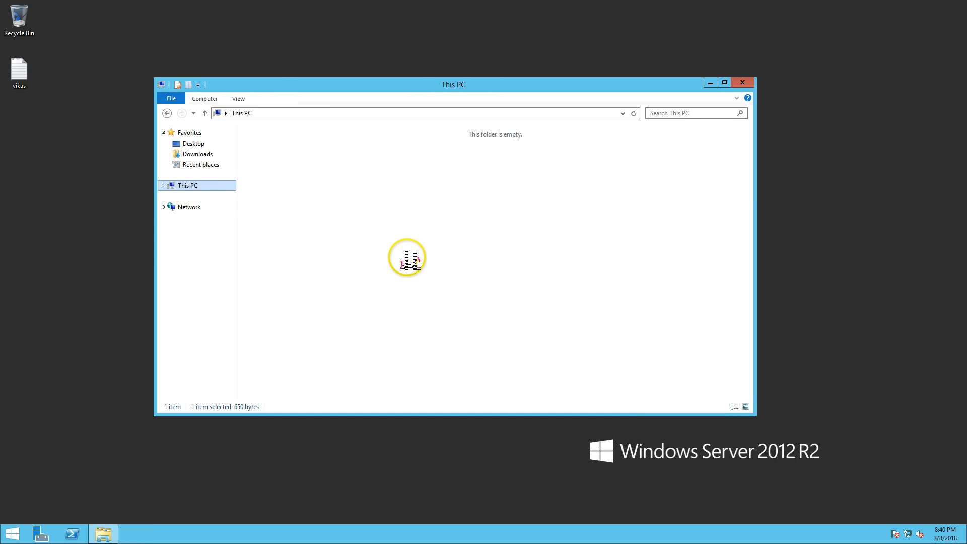
click(585, 228)
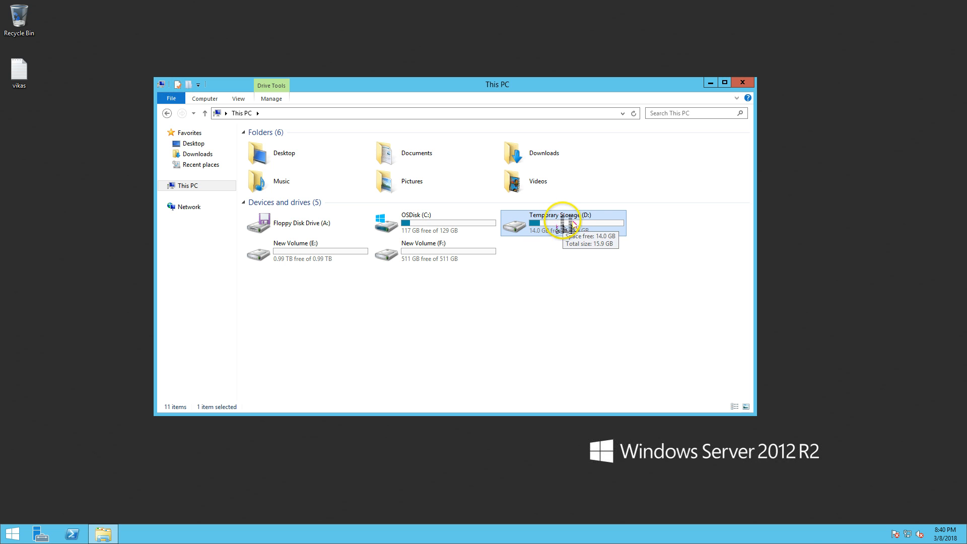
click(371, 352)
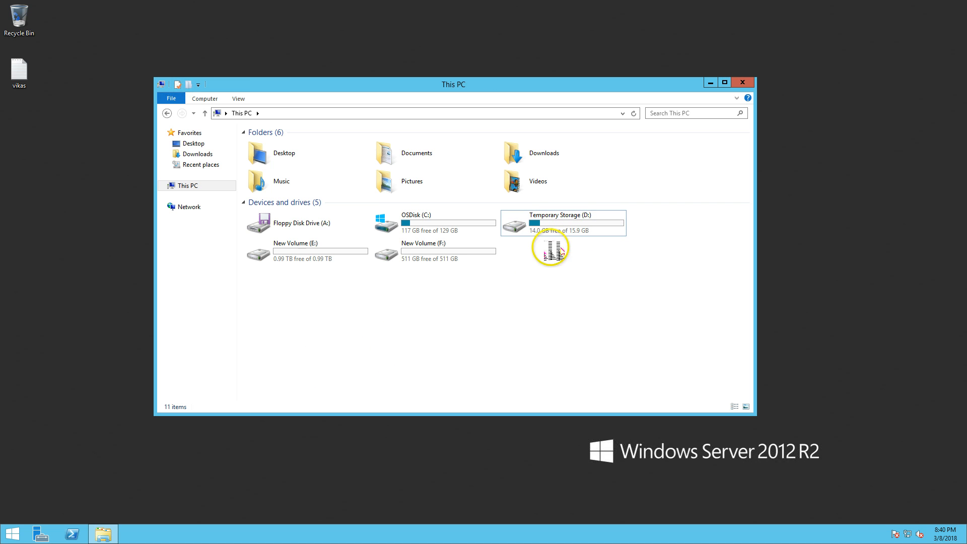
- Open Disk Management and try to remove the drive letter from the Temporary Storage (D:) volume
right_click(25, 538)
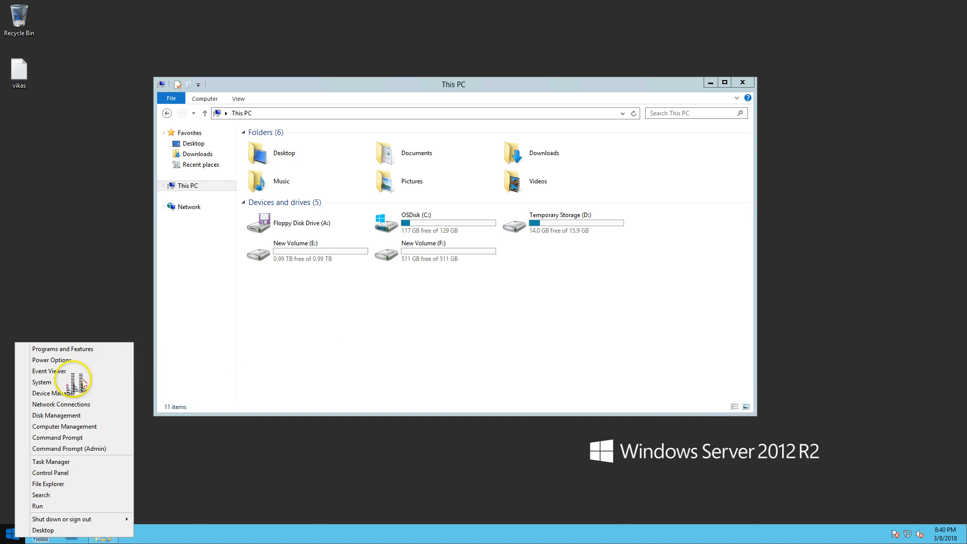
click(68, 416)
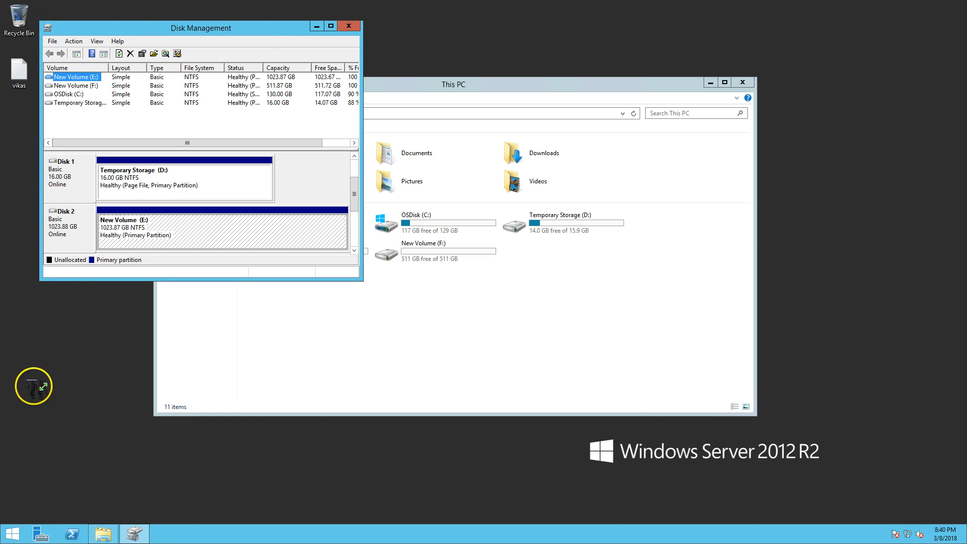
right_click(177, 231)
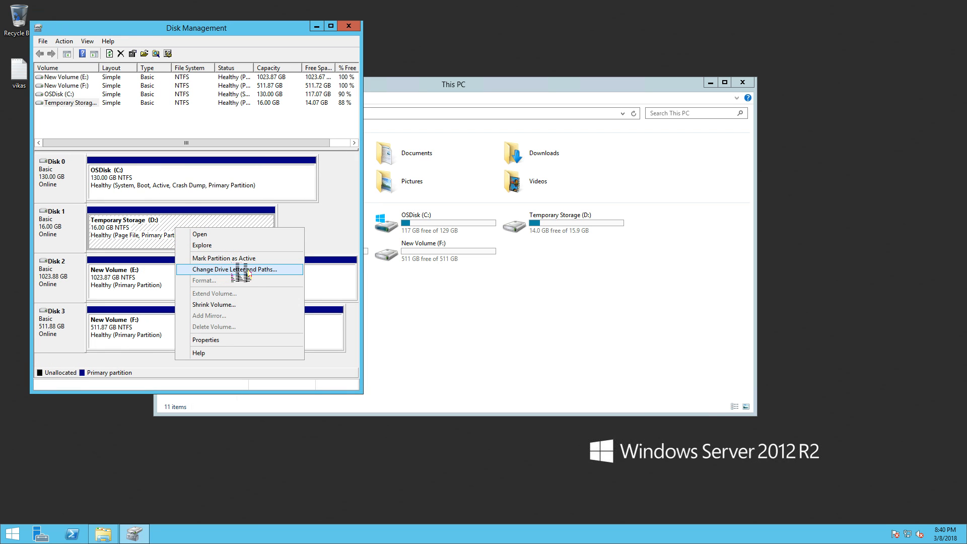
click(247, 271)
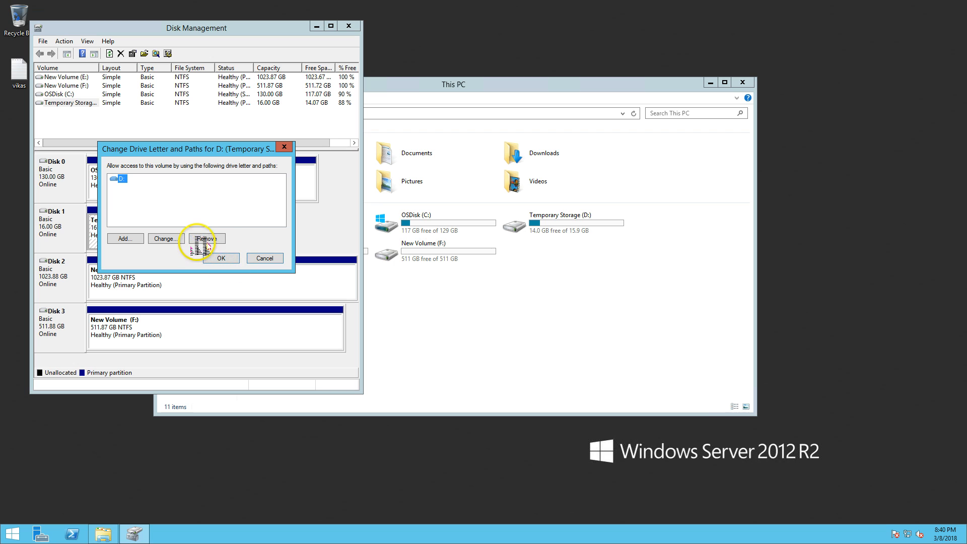
click(204, 238)
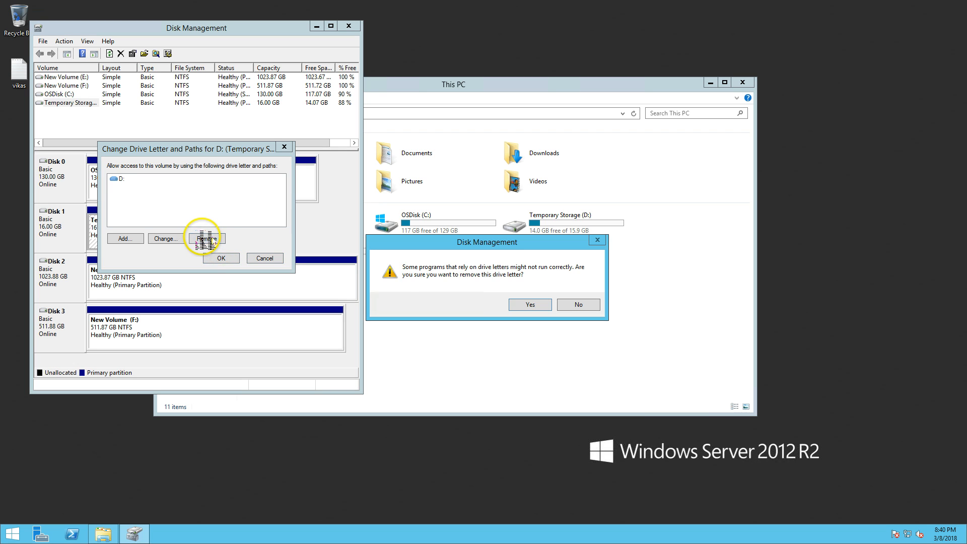
click(519, 297)
- Try to change the Temporary Storage volume's drive letter to Q, then close Disk Management
click(167, 239)
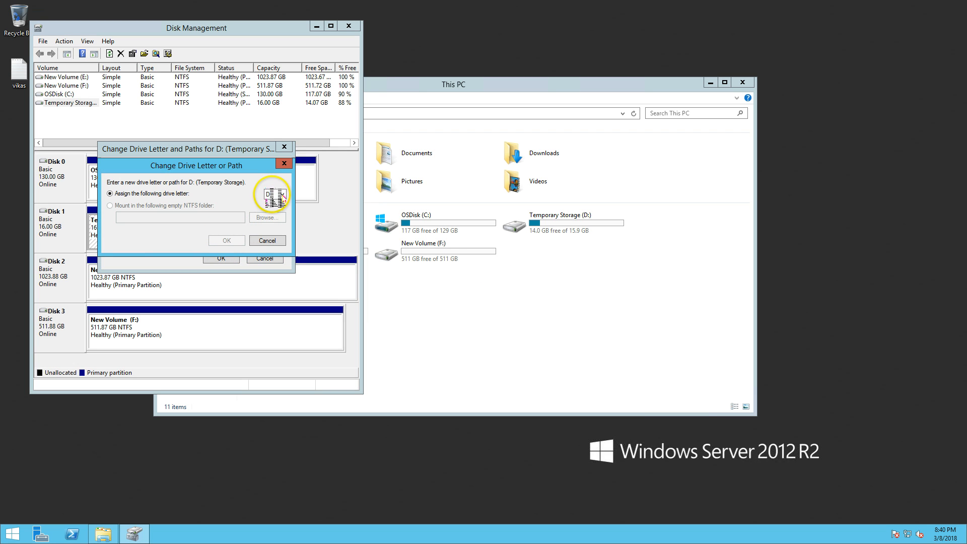
click(274, 194)
click(275, 282)
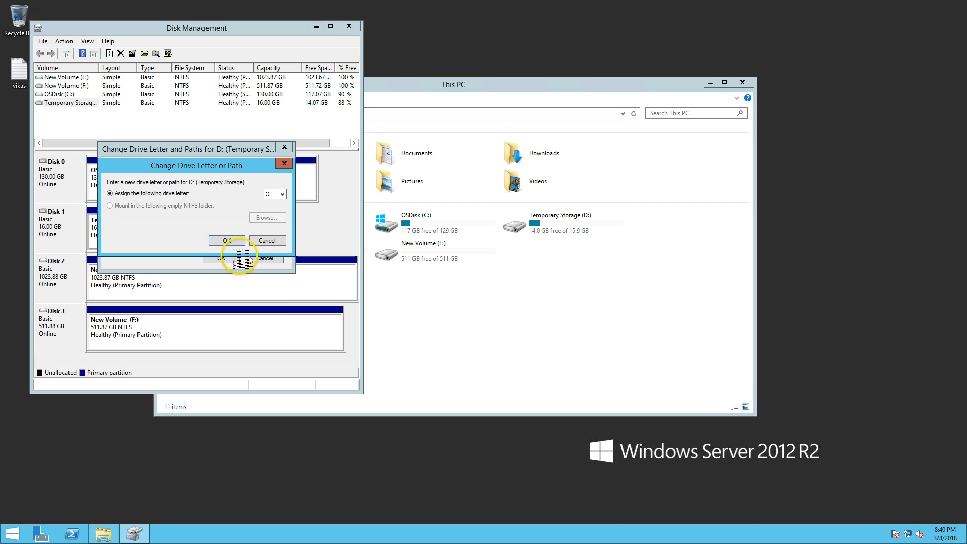
click(229, 241)
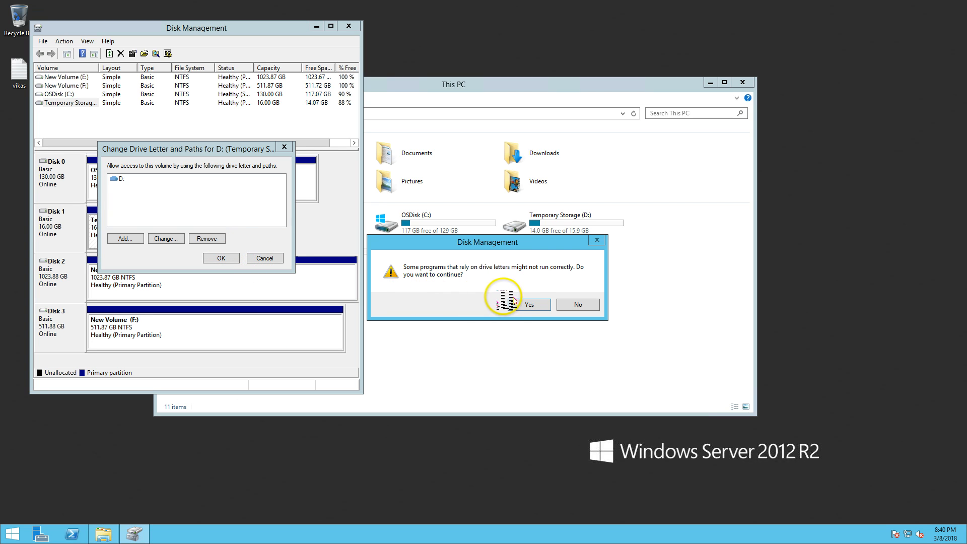
click(529, 304)
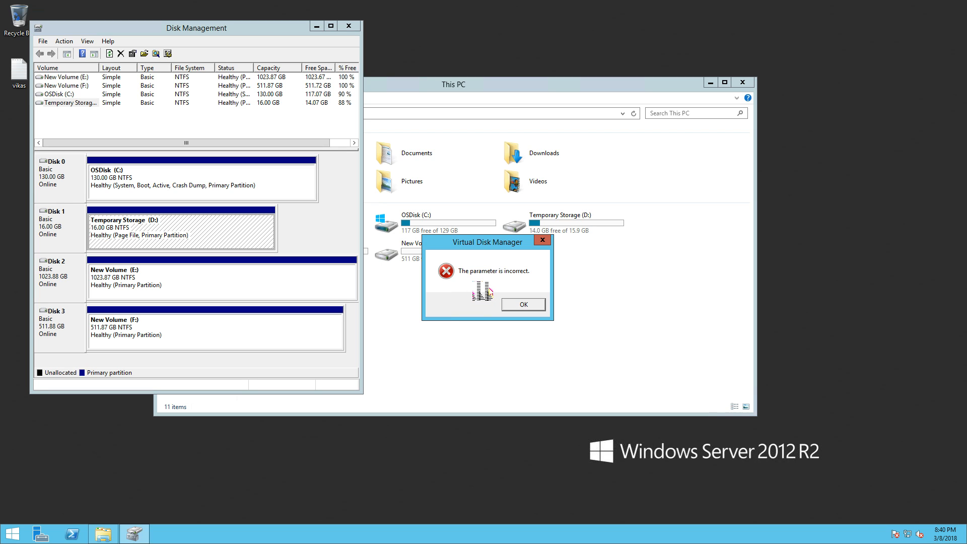
click(526, 305)
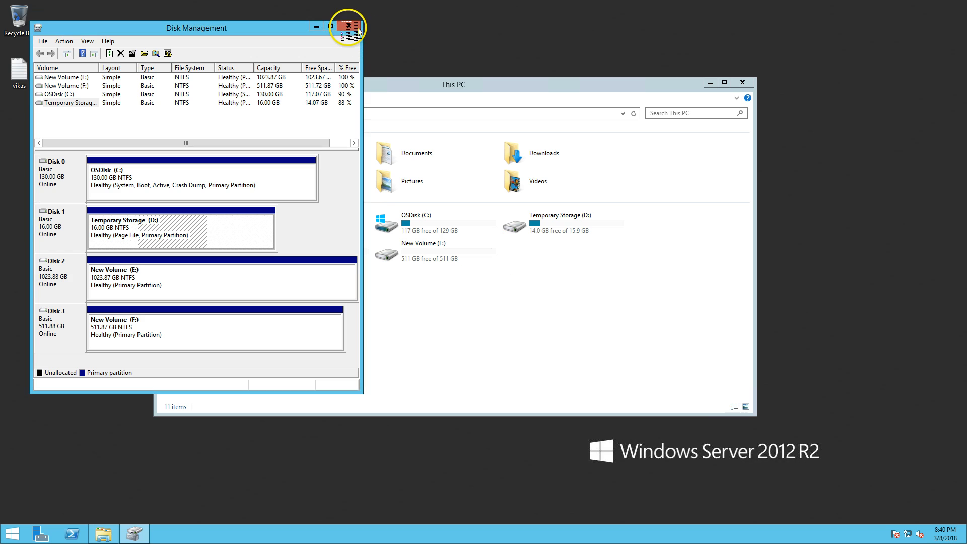
click(348, 25)
- Open the server's Virtual Memory settings through the performance options of the advanced system settings
right_click(184, 186)
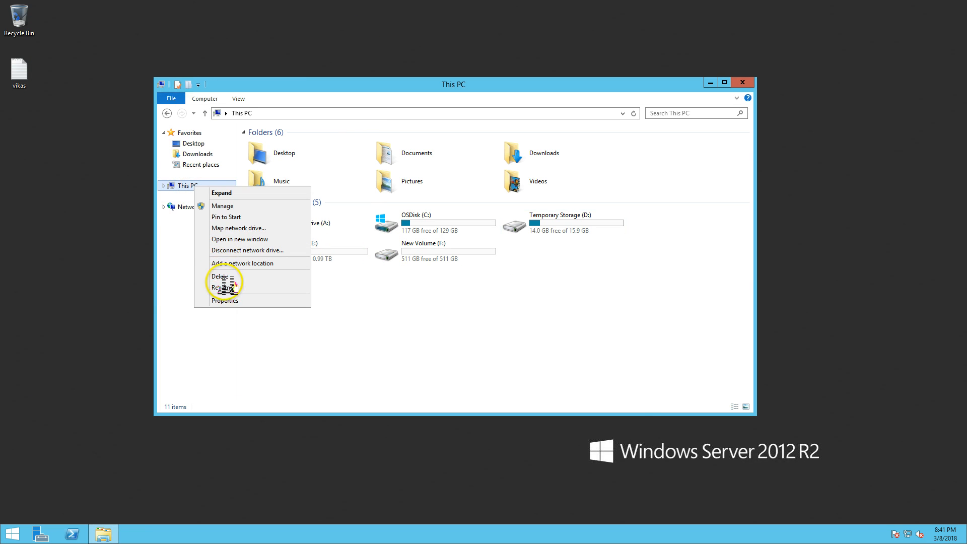
click(225, 301)
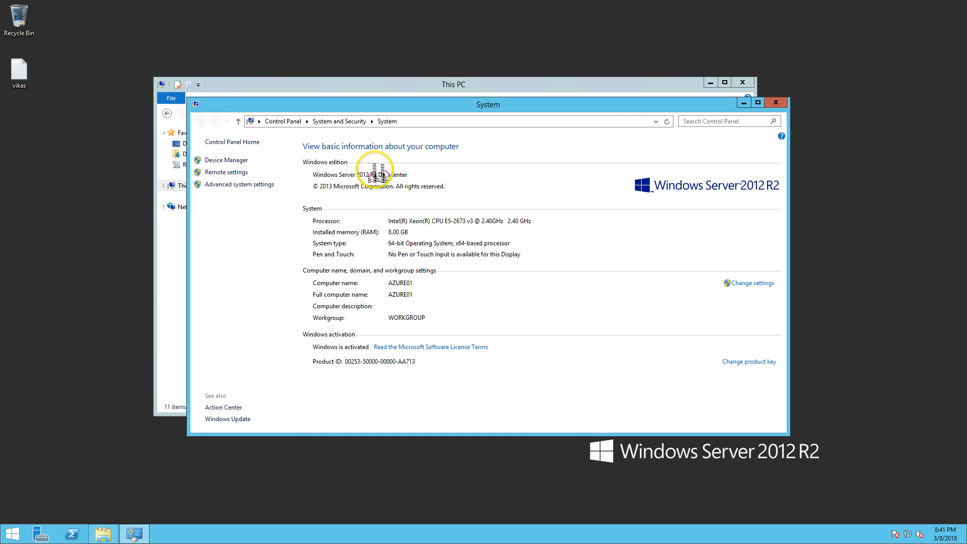
click(235, 185)
drag(196, 99, 271, 119)
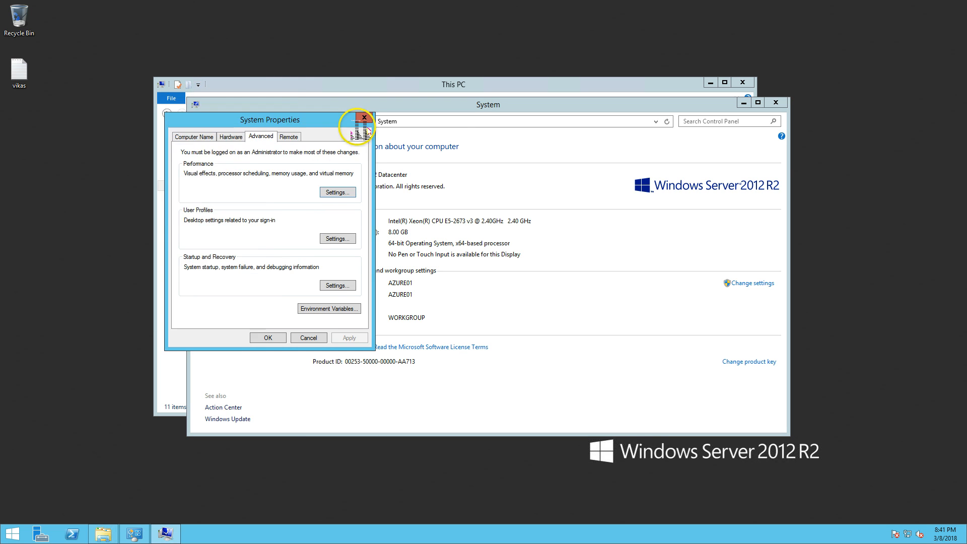
drag(360, 127, 515, 148)
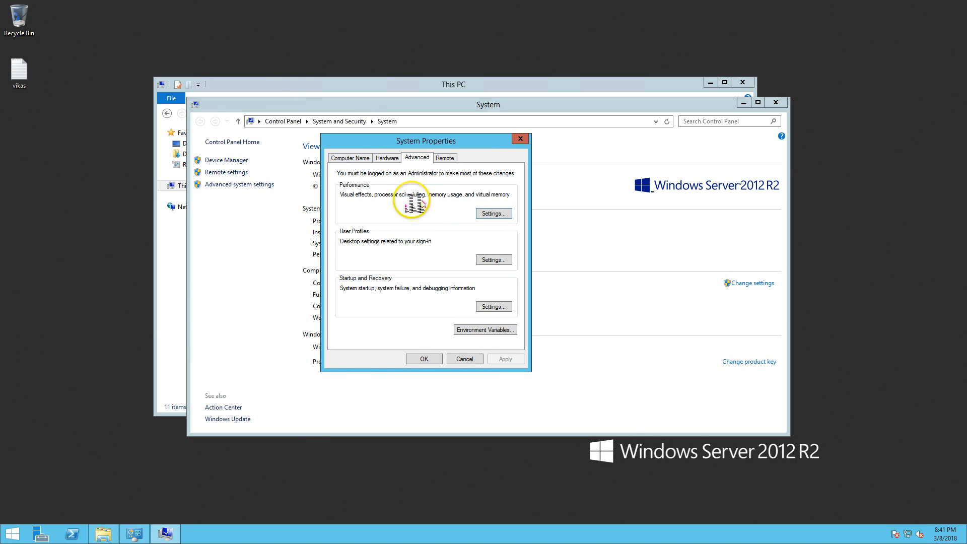
click(496, 214)
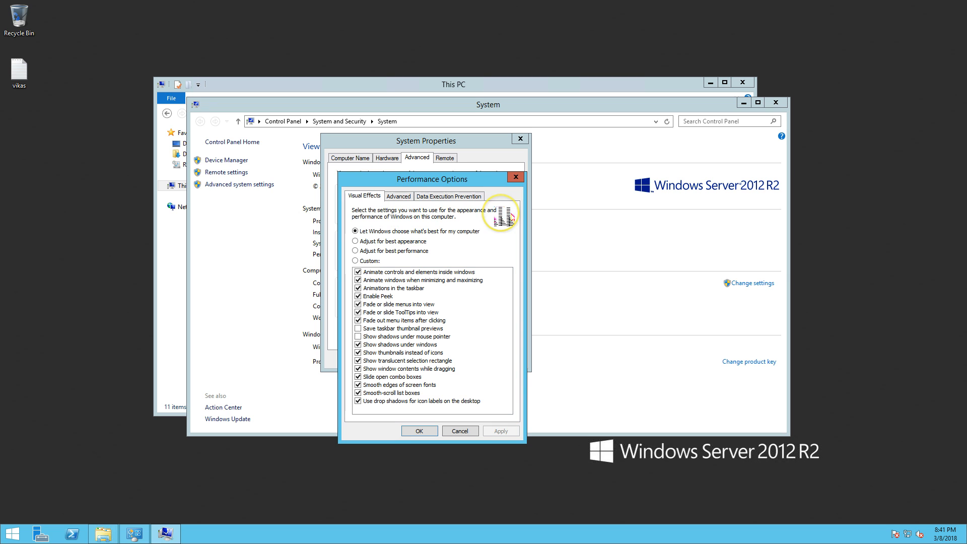
click(398, 196)
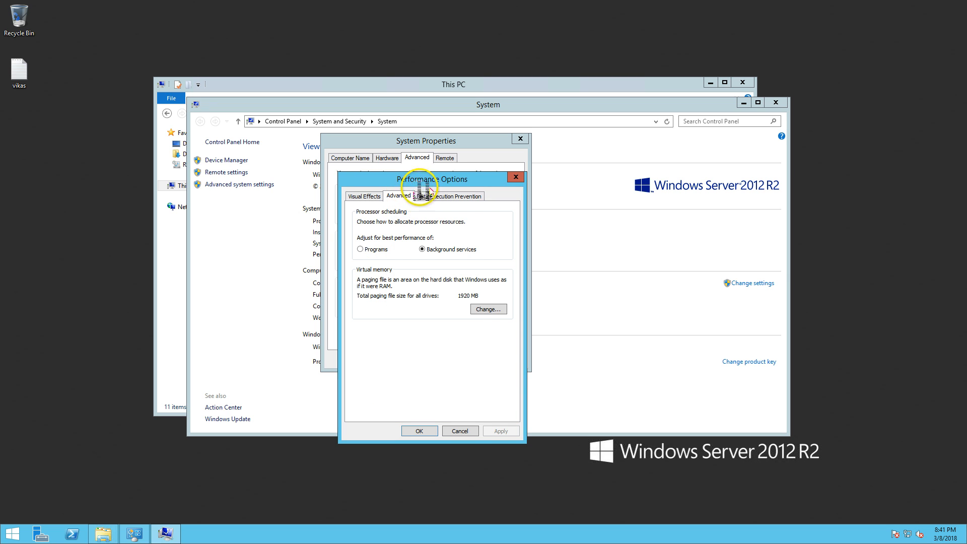
click(493, 310)
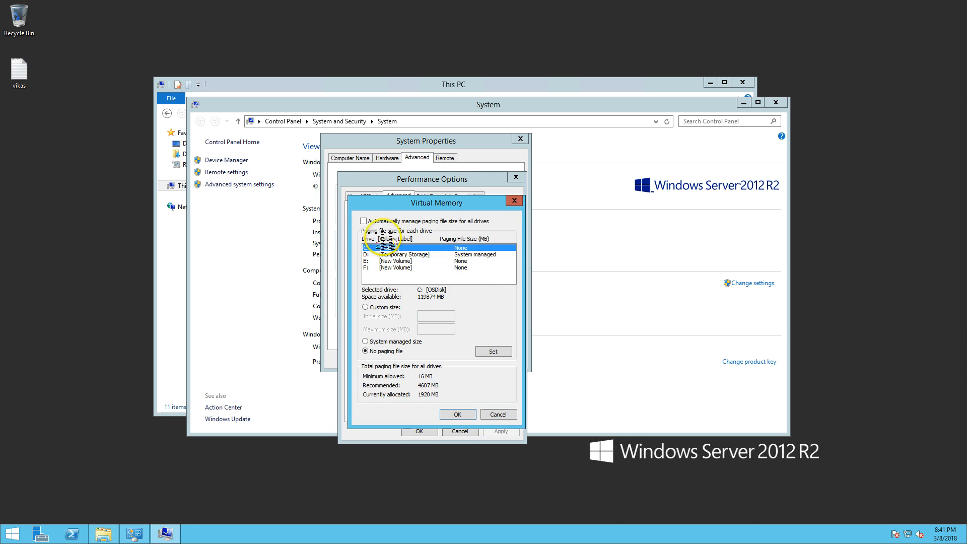
- Set the Temporary Storage (D:) drive to No paging file and accept the Virtual Memory settings
click(491, 254)
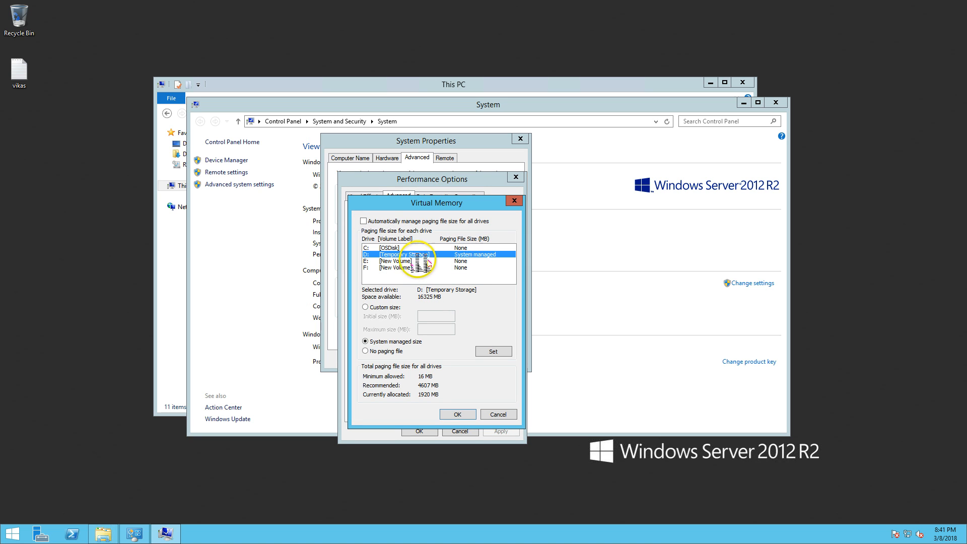
click(378, 351)
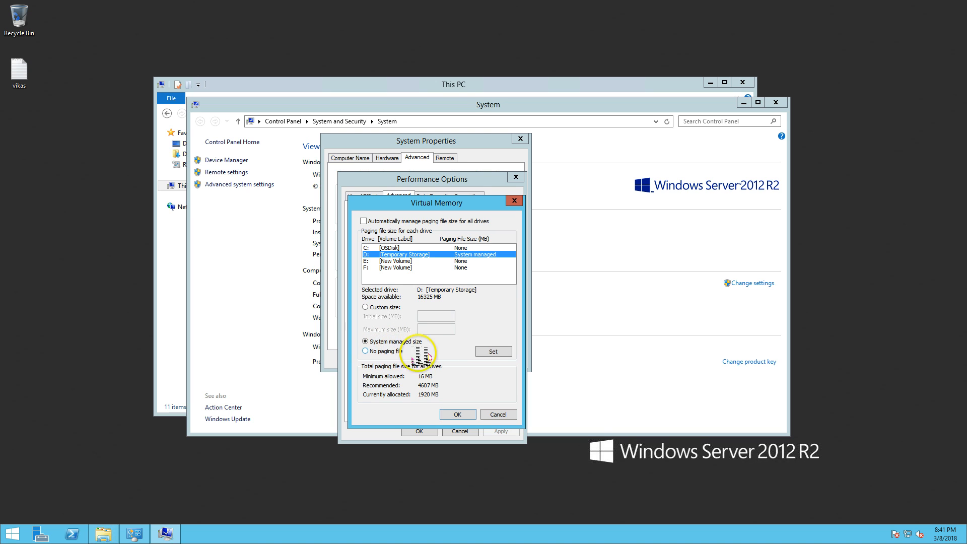
click(496, 352)
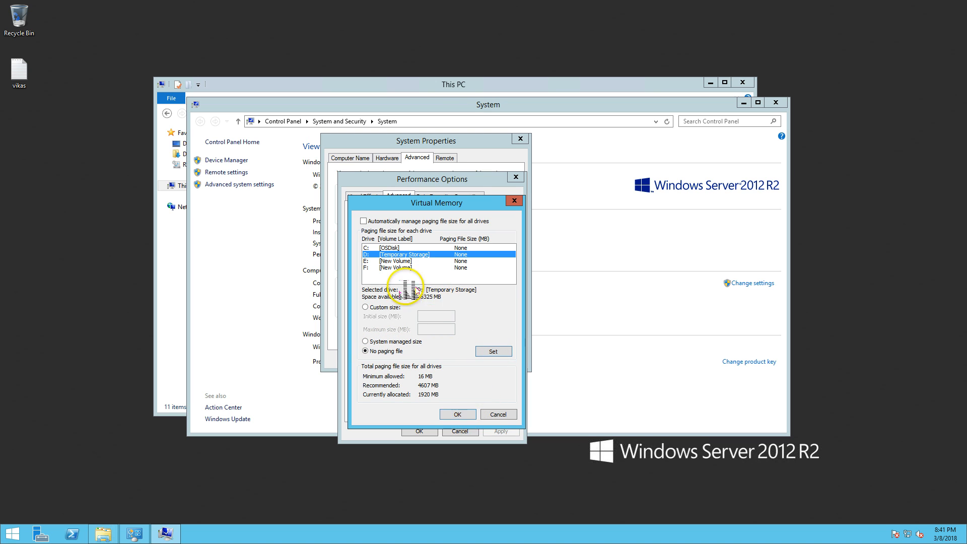
click(458, 414)
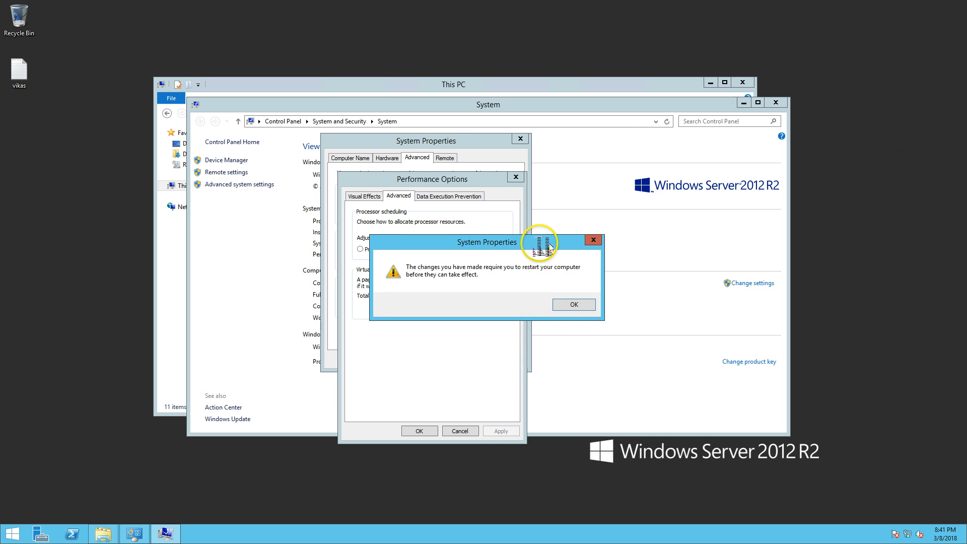
- Acknowledge the restart notice, accept the performance options and system properties, and restart the server
drag(539, 242, 714, 227)
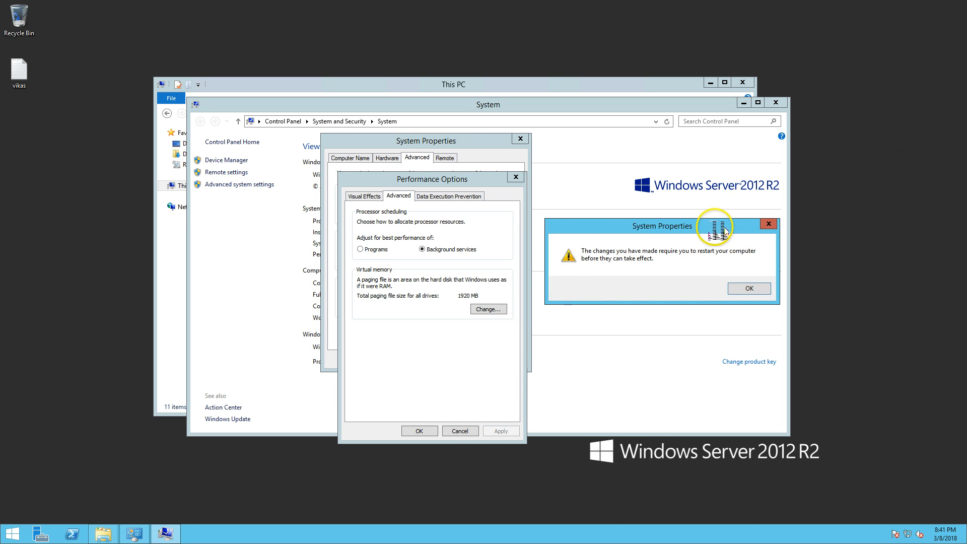
click(749, 289)
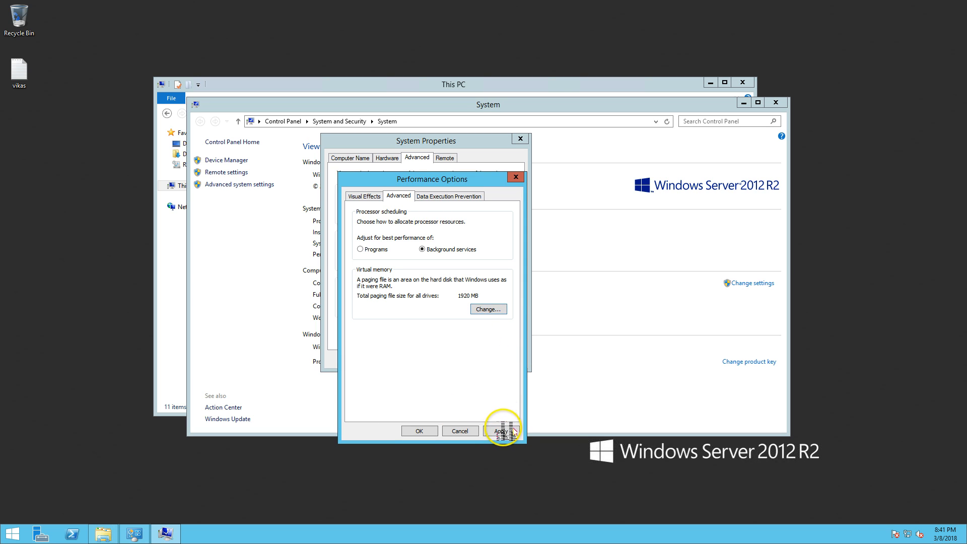
click(425, 431)
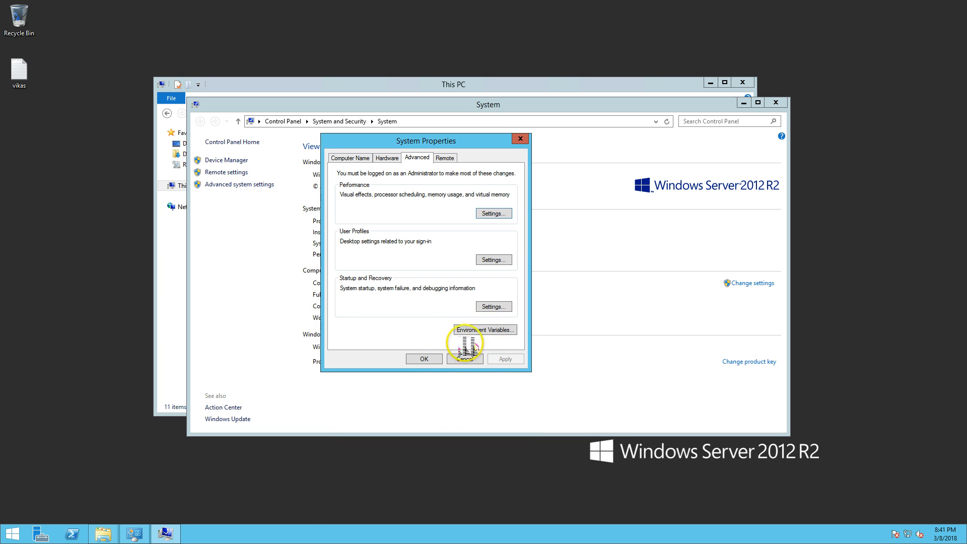
click(425, 359)
click(494, 275)
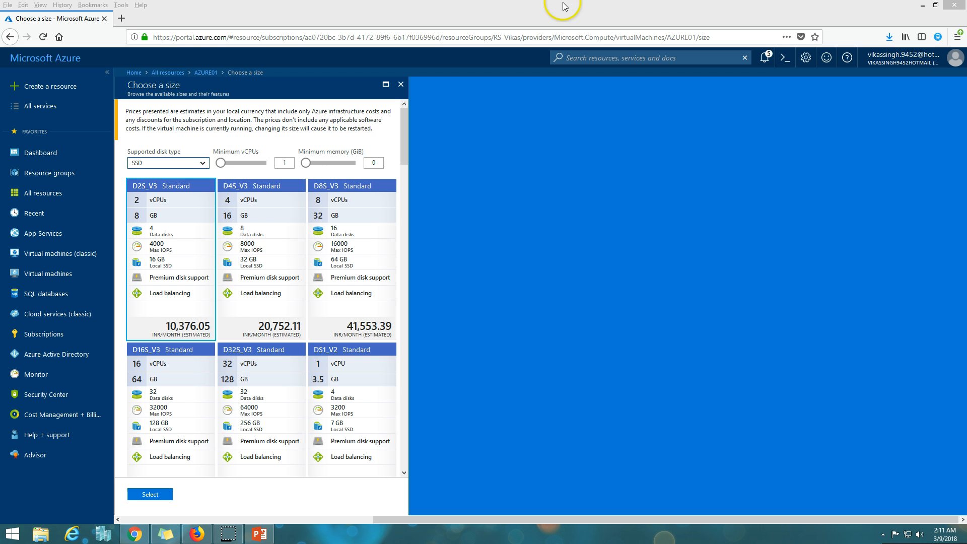
- Switch to the Azure portal and reconnect to the AZURE01 virtual machine over Remote Desktop, entering the account password and accepting the certificate
click(401, 84)
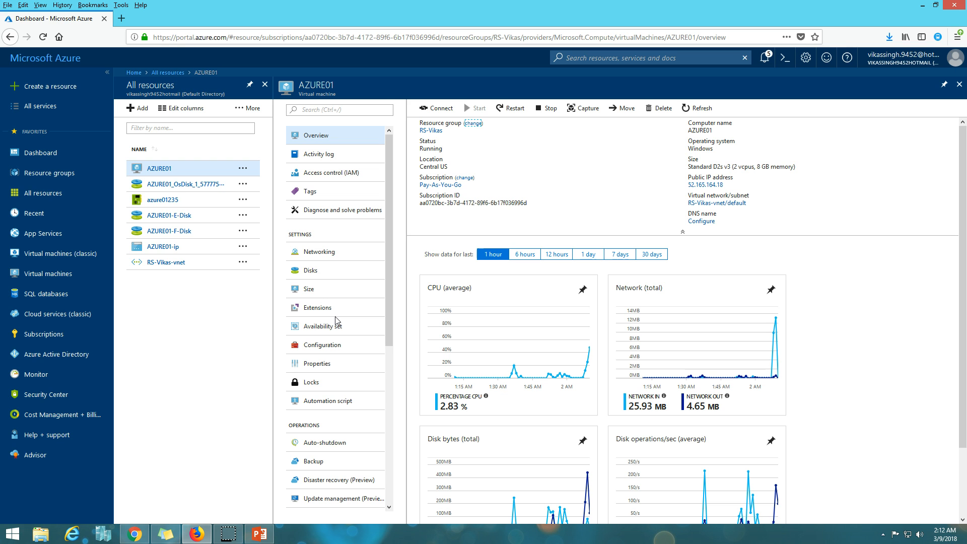
click(442, 108)
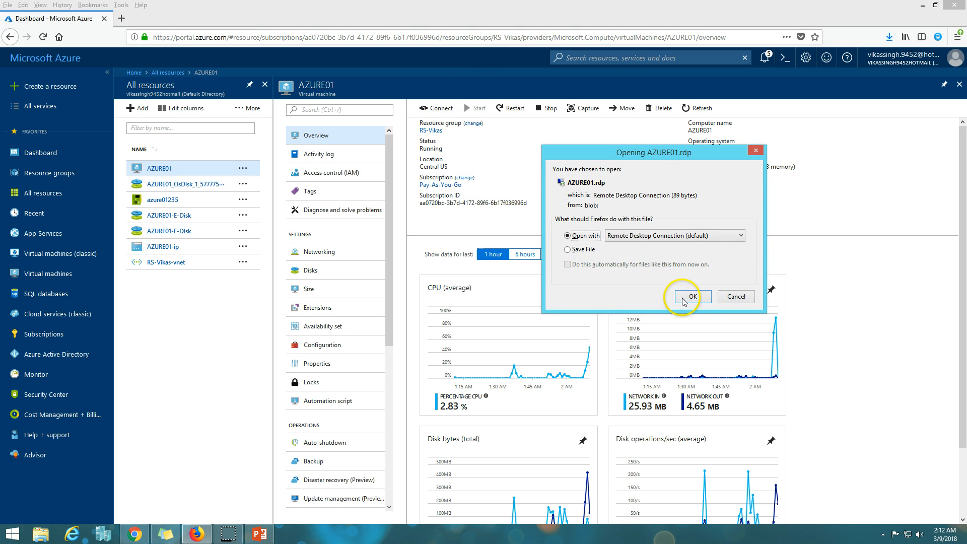
click(692, 297)
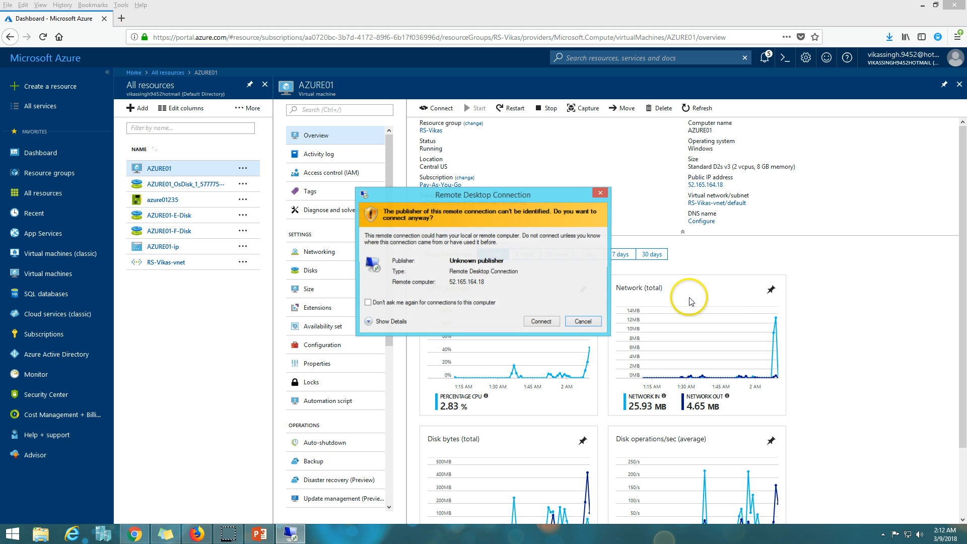
click(541, 321)
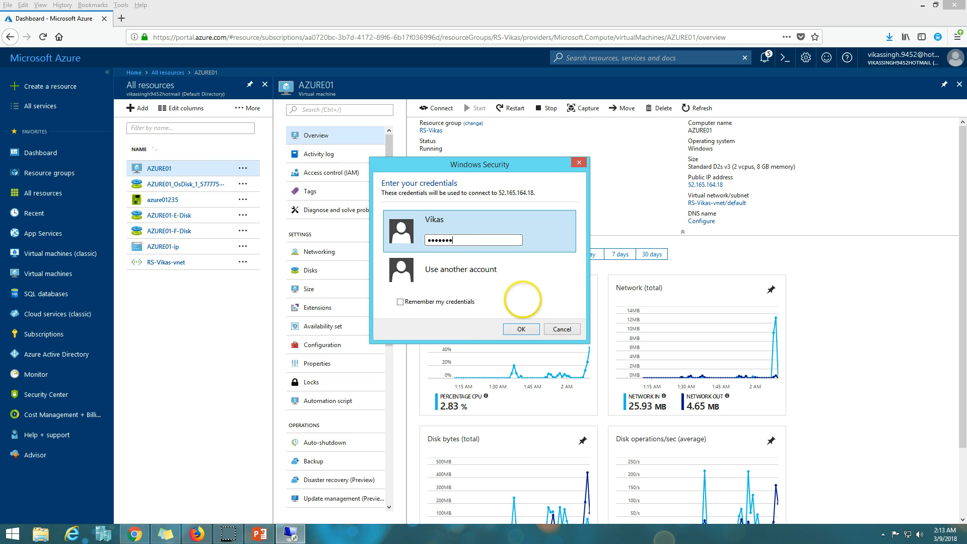
key(Return)
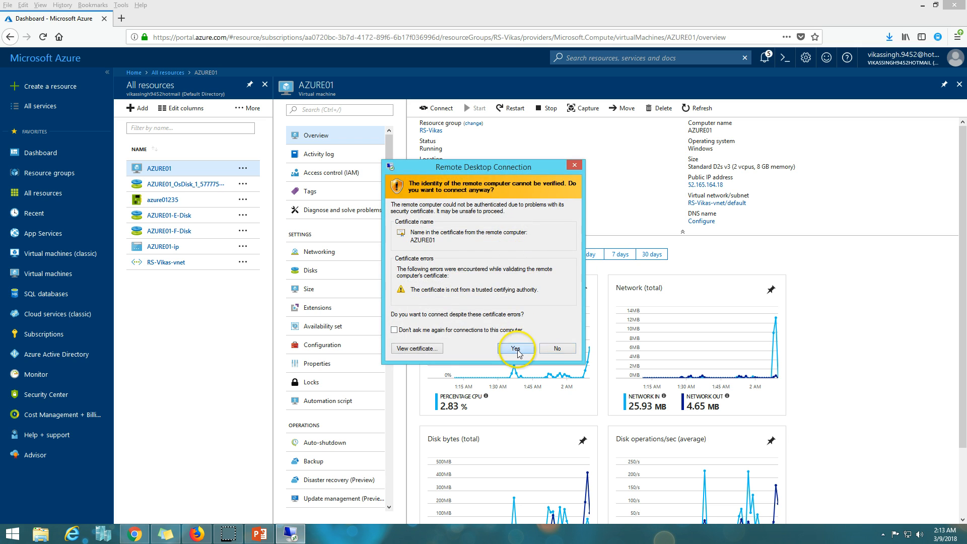
click(518, 352)
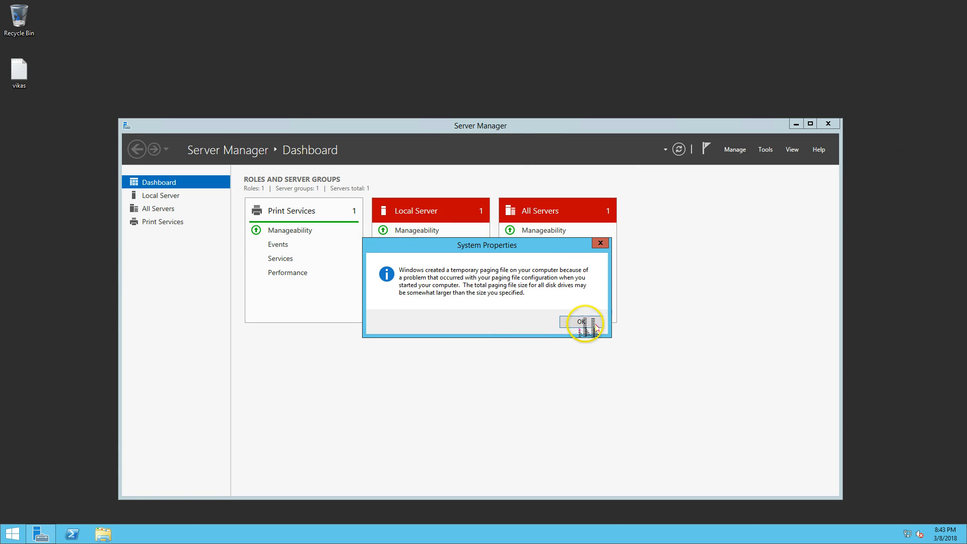
- Dismiss the temporary paging file notice and check the Temporary Storage (D:) drive's paging setting in Virtual Memory
click(581, 321)
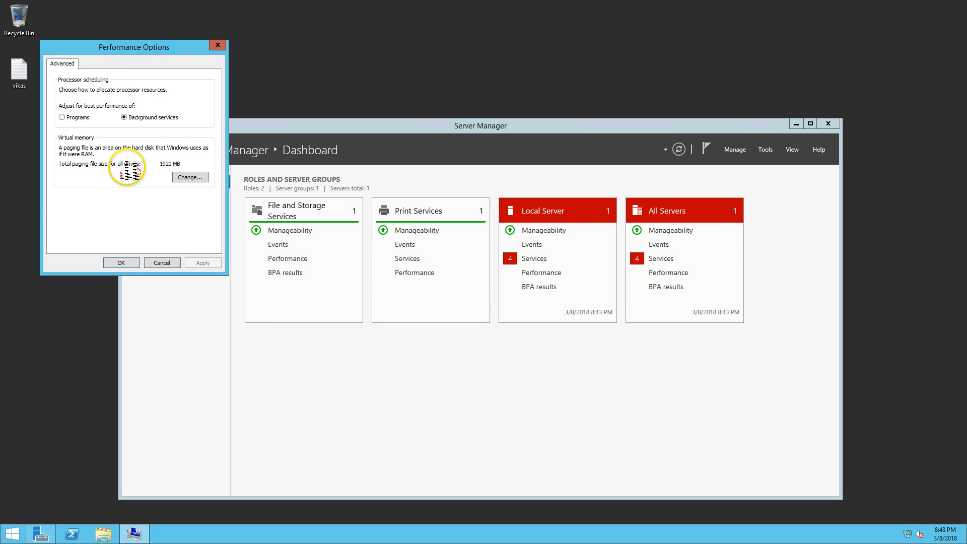
drag(129, 45, 273, 59)
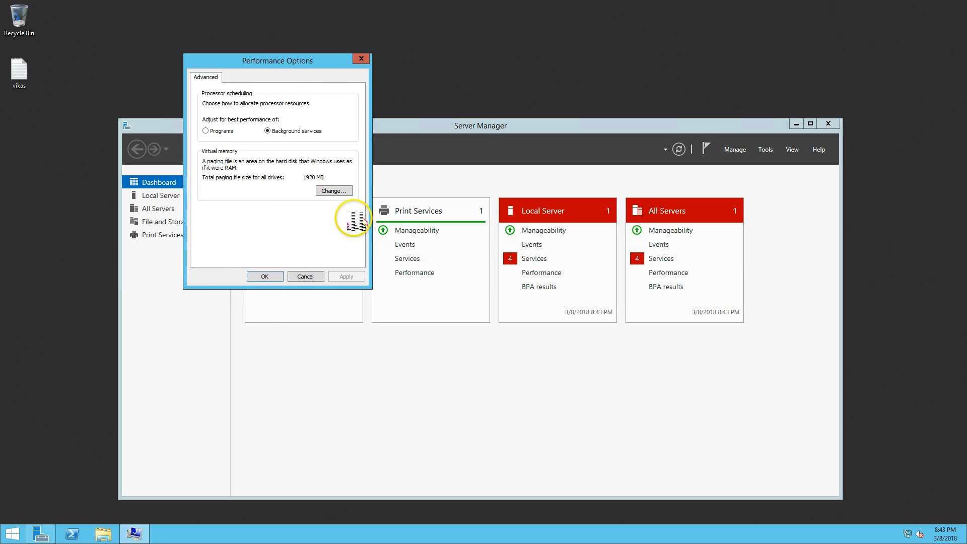
click(332, 191)
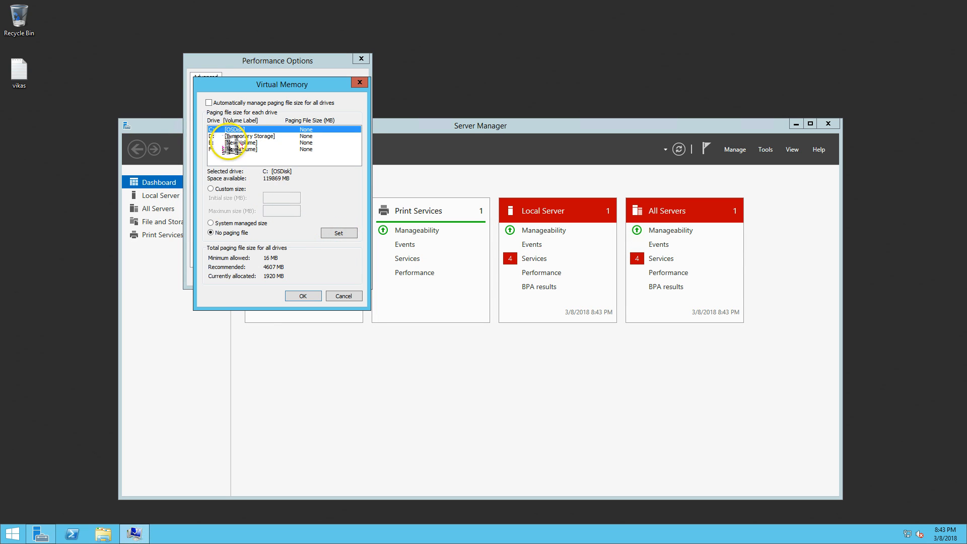
click(255, 136)
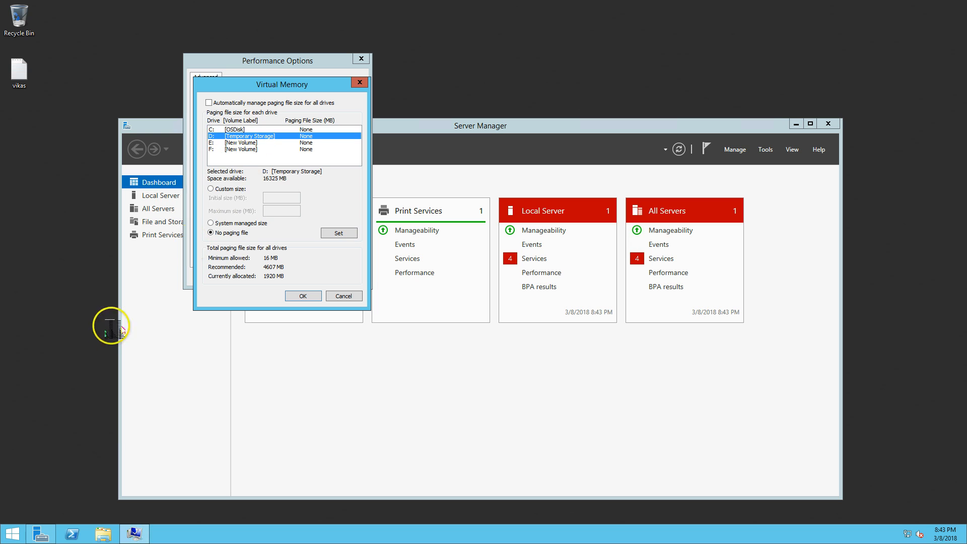
- Show the server's drives in This PC and open Disk Management in a maximized window
click(105, 534)
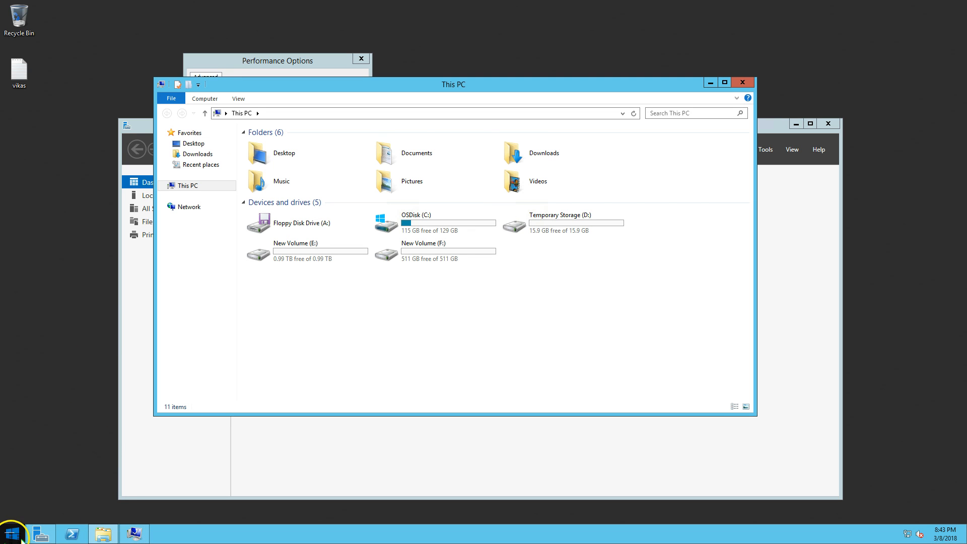
right_click(22, 538)
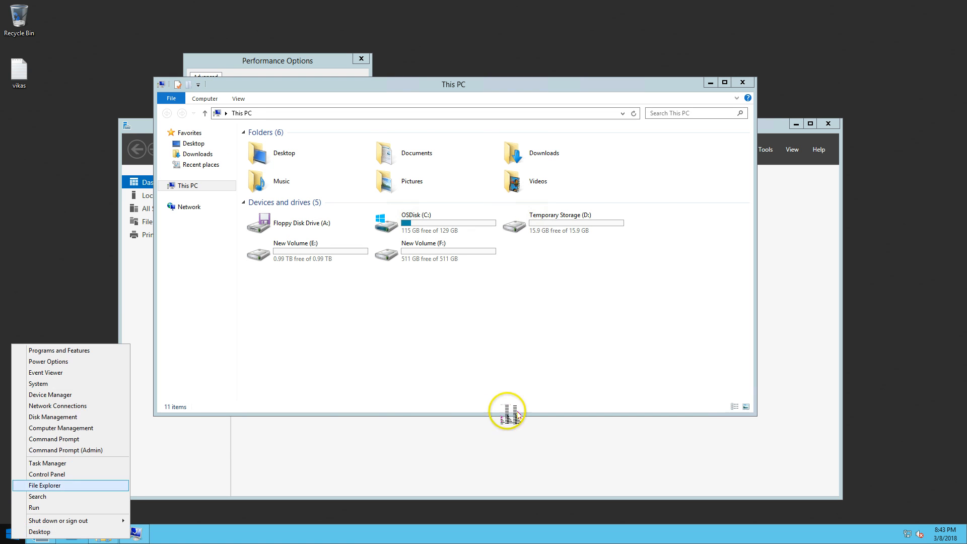
click(71, 417)
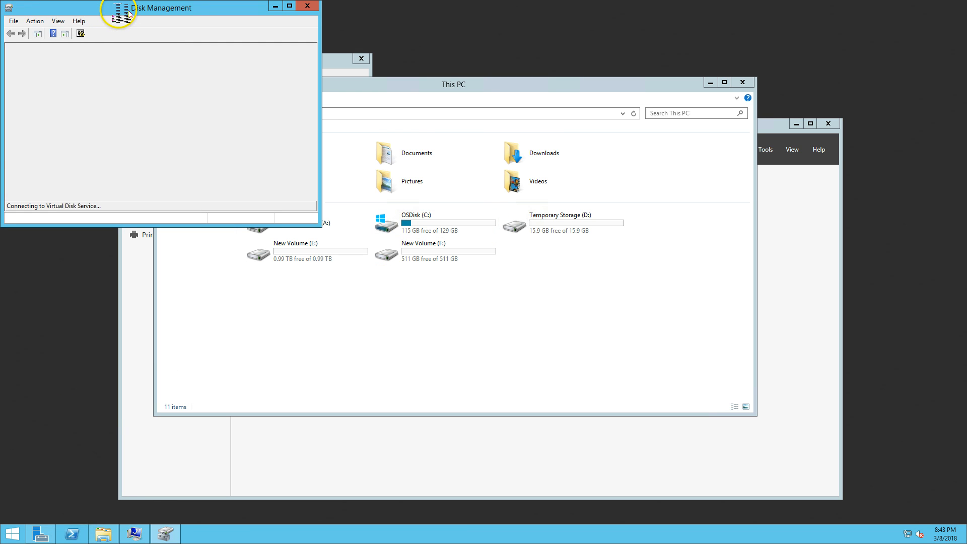
double_click(119, 14)
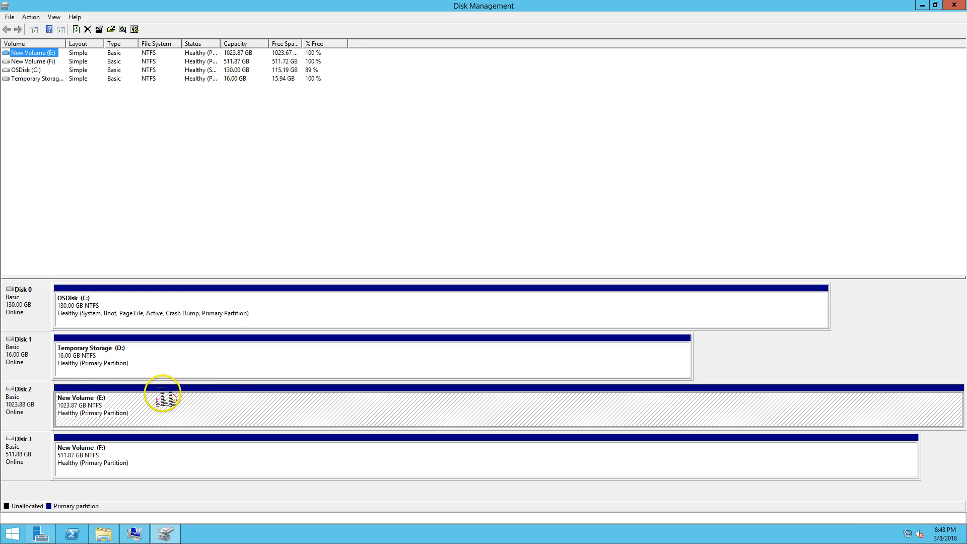
- Change the Temporary Storage volume's drive letter to T, accept the drive letter warning, and close Disk Management
right_click(123, 364)
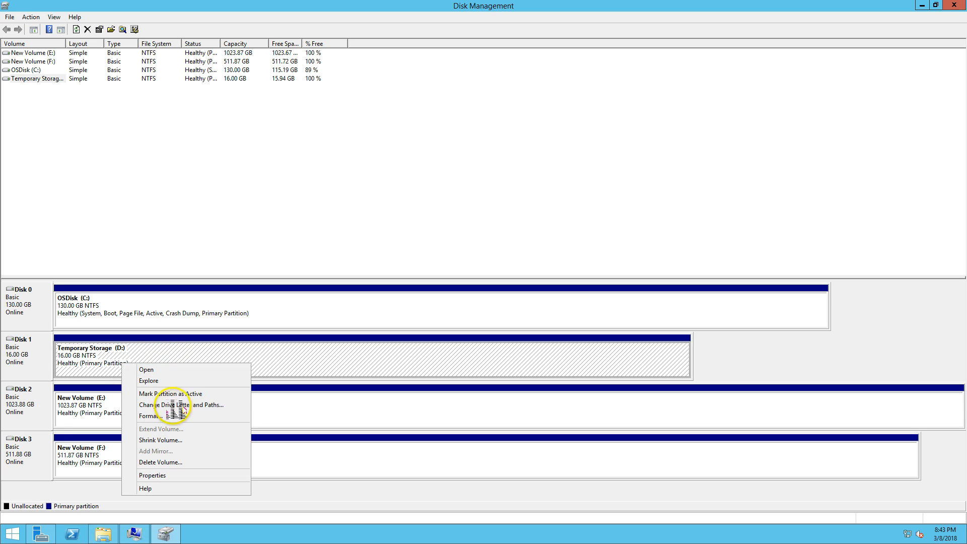
click(182, 405)
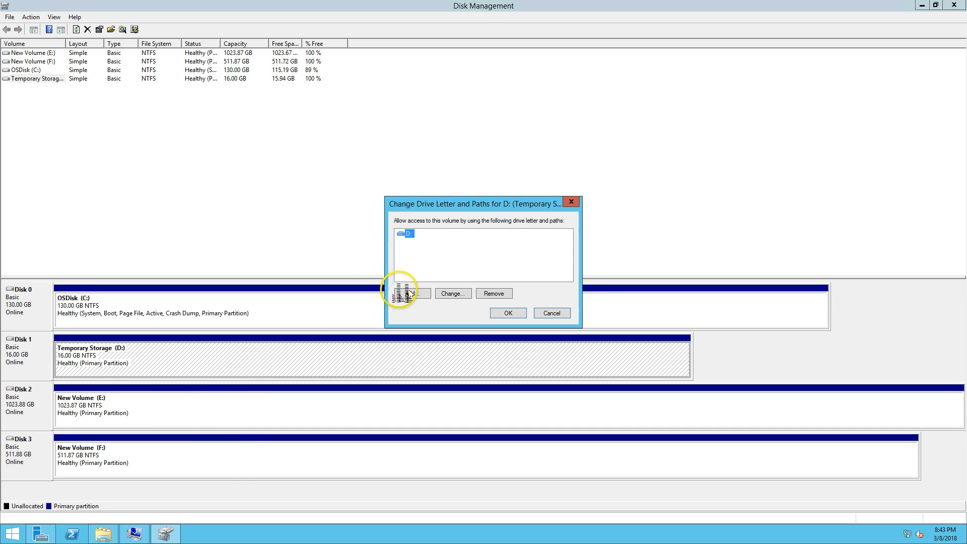
click(469, 296)
click(562, 249)
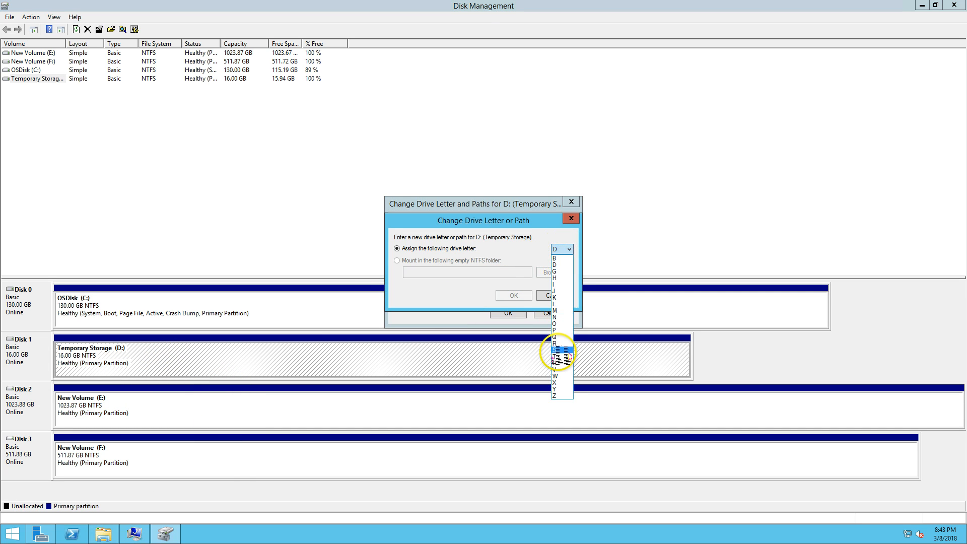
click(564, 357)
click(514, 295)
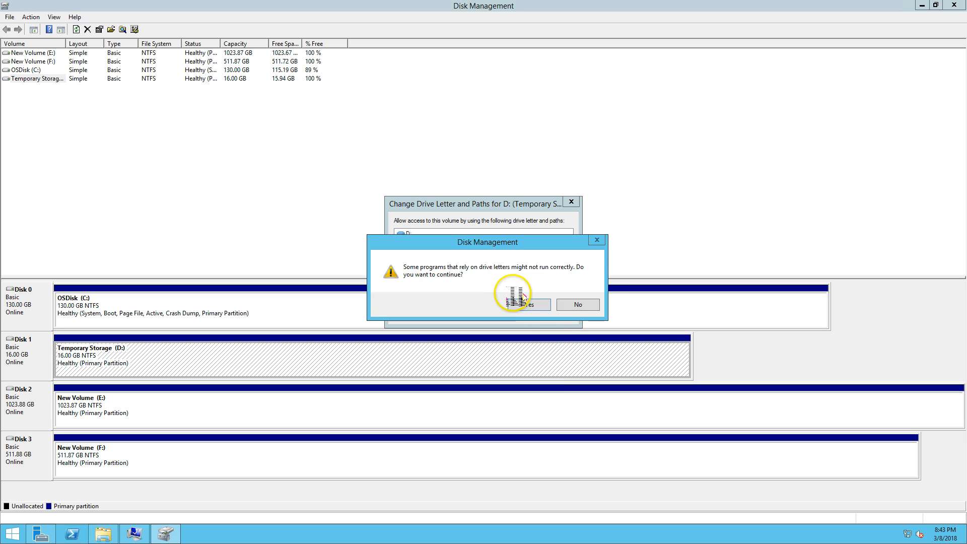
click(527, 305)
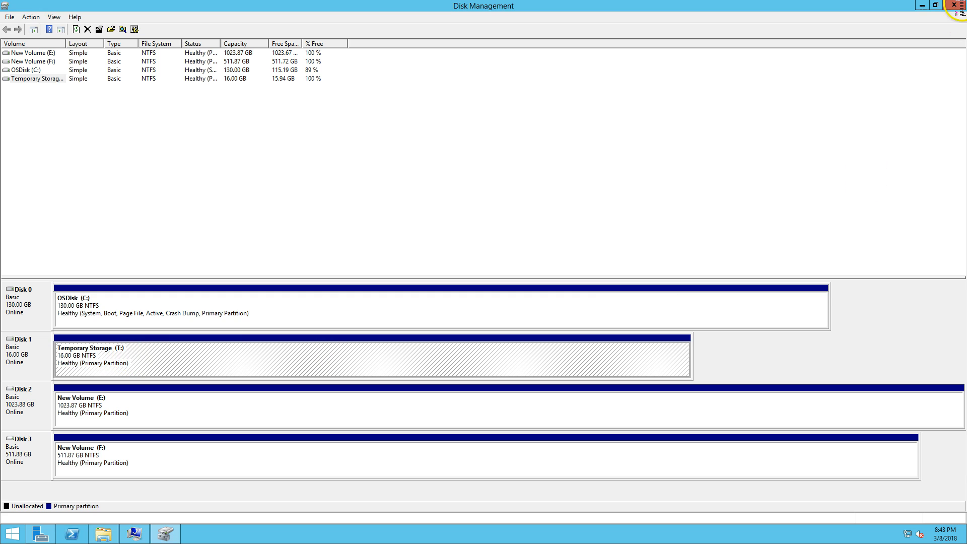
click(953, 5)
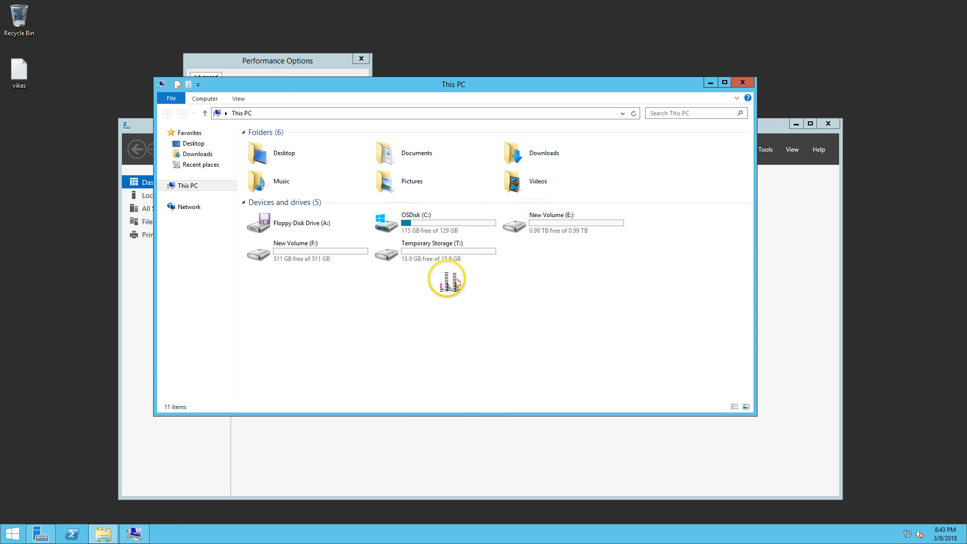
- Check the Temporary Storage drive in This PC and the reopened Virtual Memory list, then close the performance options without changes
click(433, 258)
drag(616, 87, 744, 83)
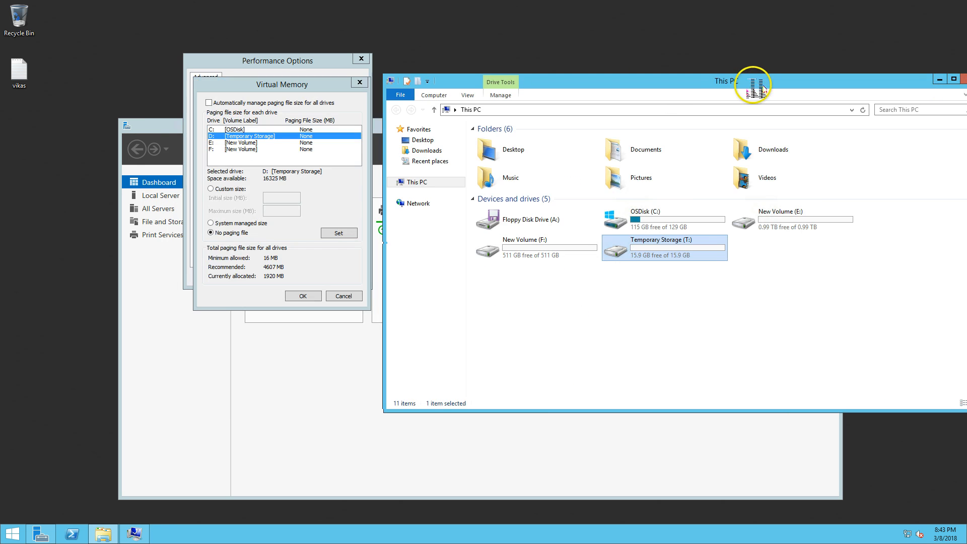
click(340, 296)
click(330, 194)
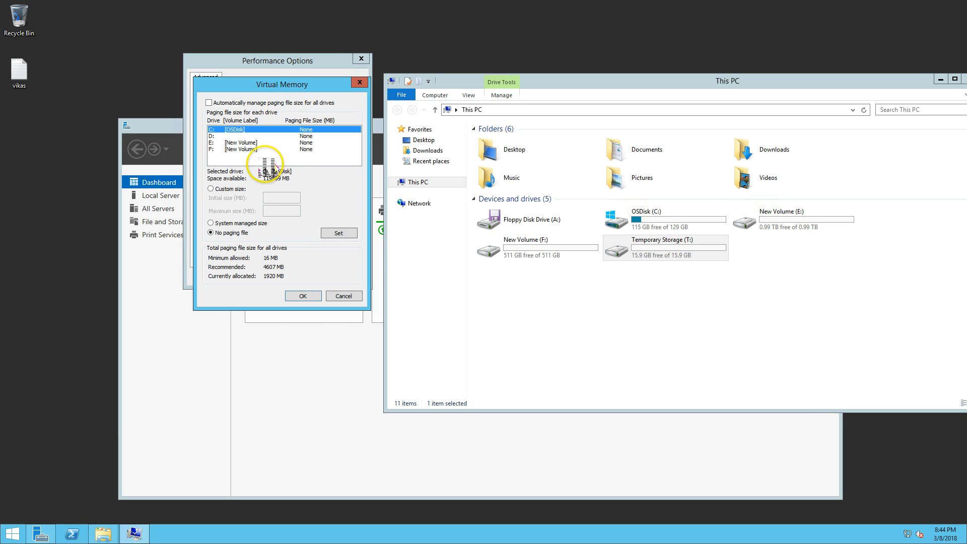
click(249, 136)
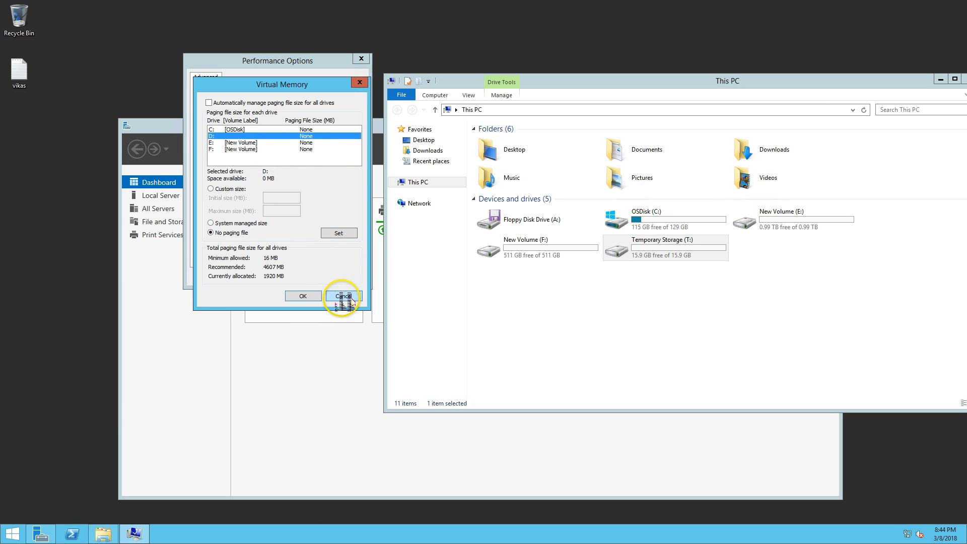
click(343, 296)
click(313, 276)
- Open a file window from the Recycle Bin, then open This PC's properties and its advanced system settings
click(23, 20)
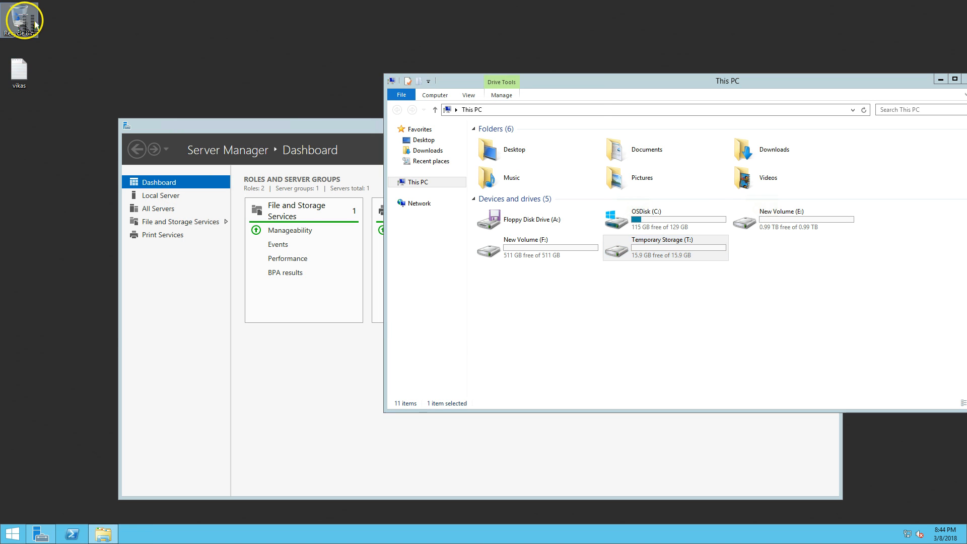
double_click(35, 24)
right_click(37, 108)
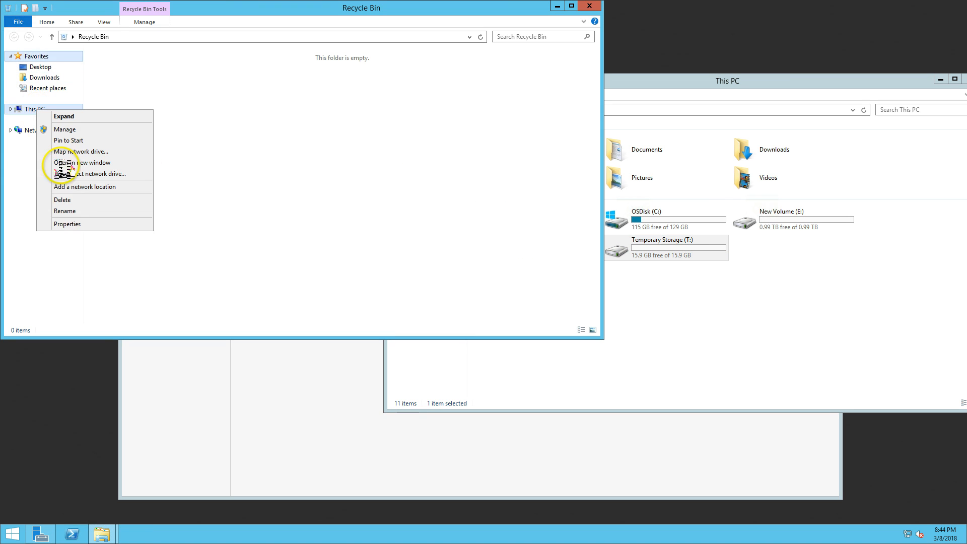
click(75, 223)
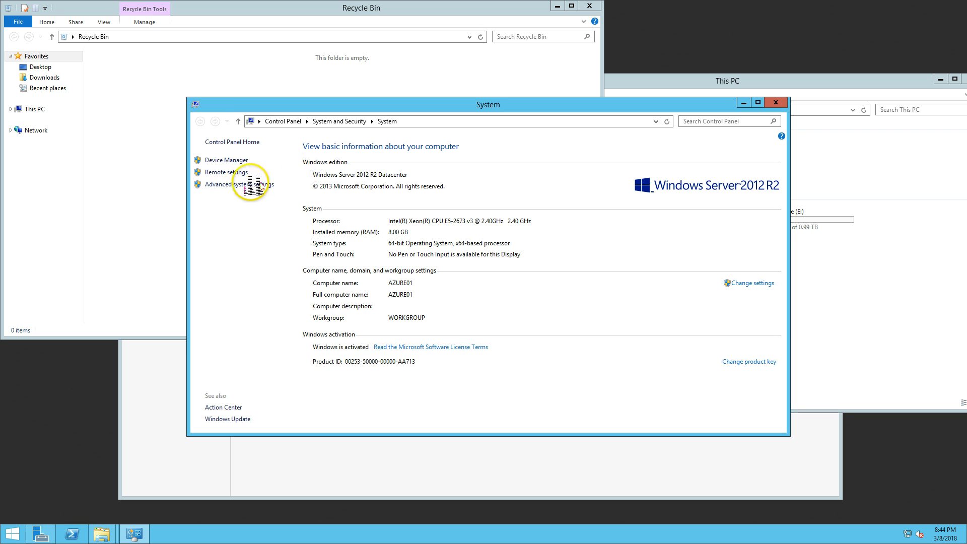
click(251, 185)
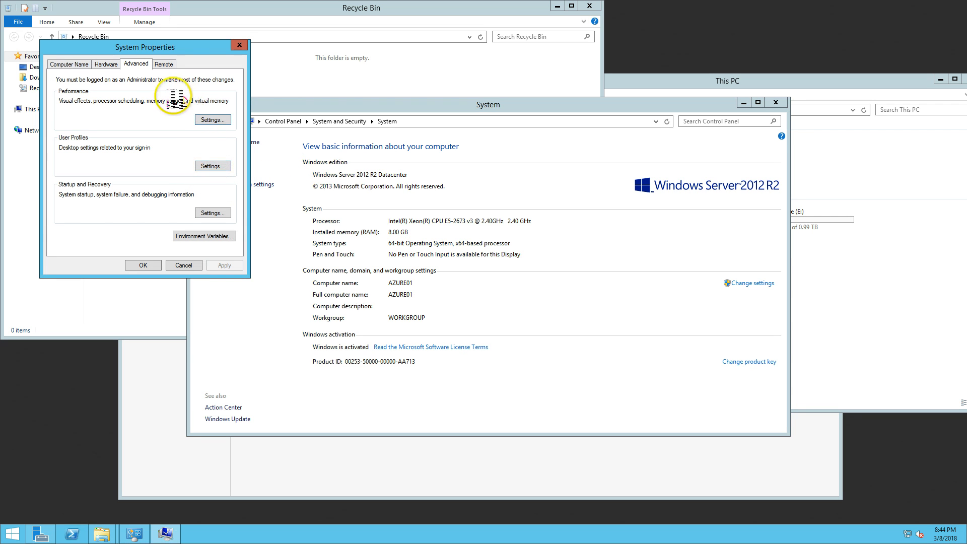
- Open the Virtual Memory settings from the performance options and check the paging setting of the Temporary Storage (T:) drive
click(211, 120)
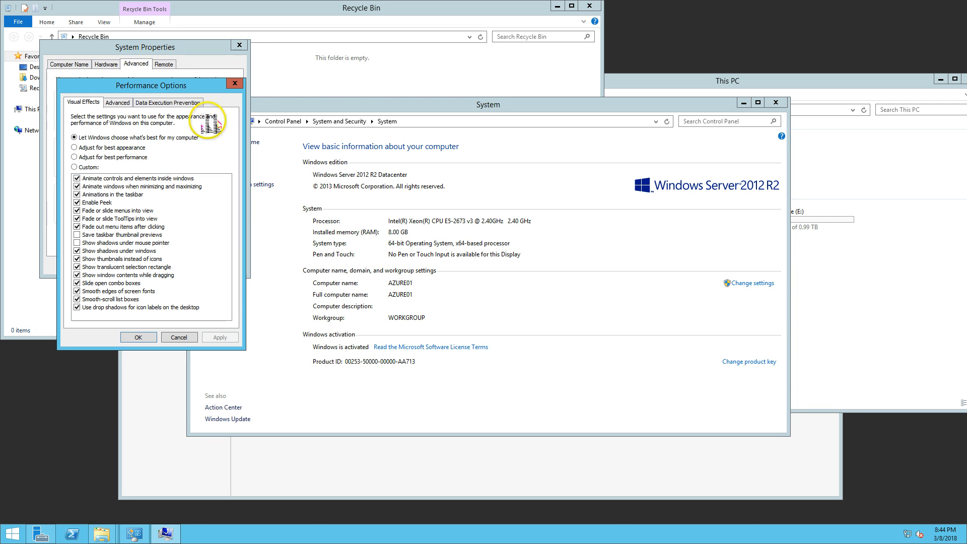
click(120, 103)
click(574, 315)
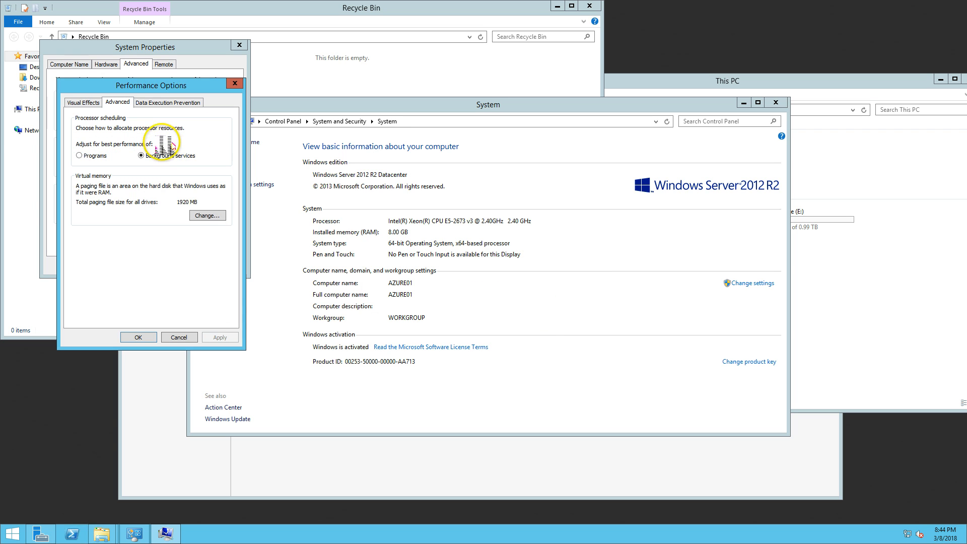
click(207, 215)
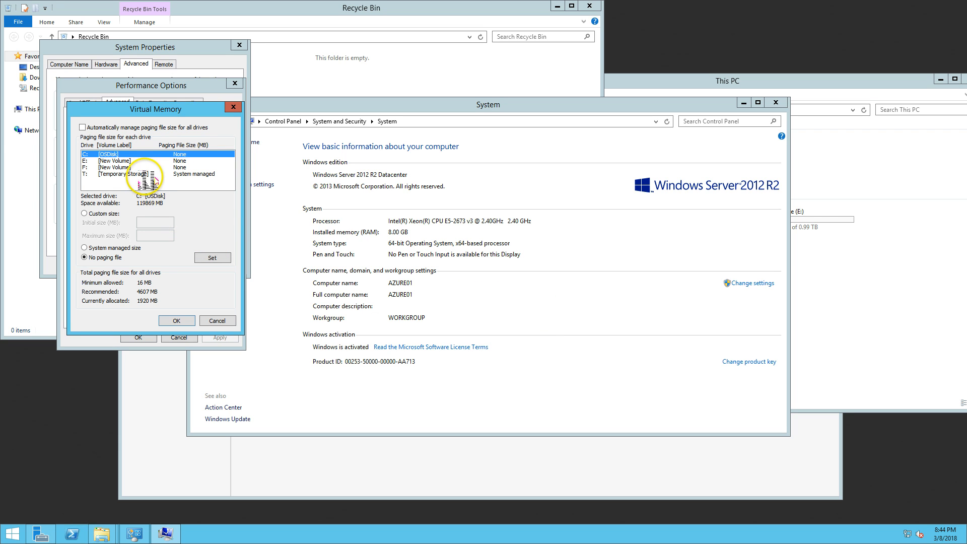
click(138, 174)
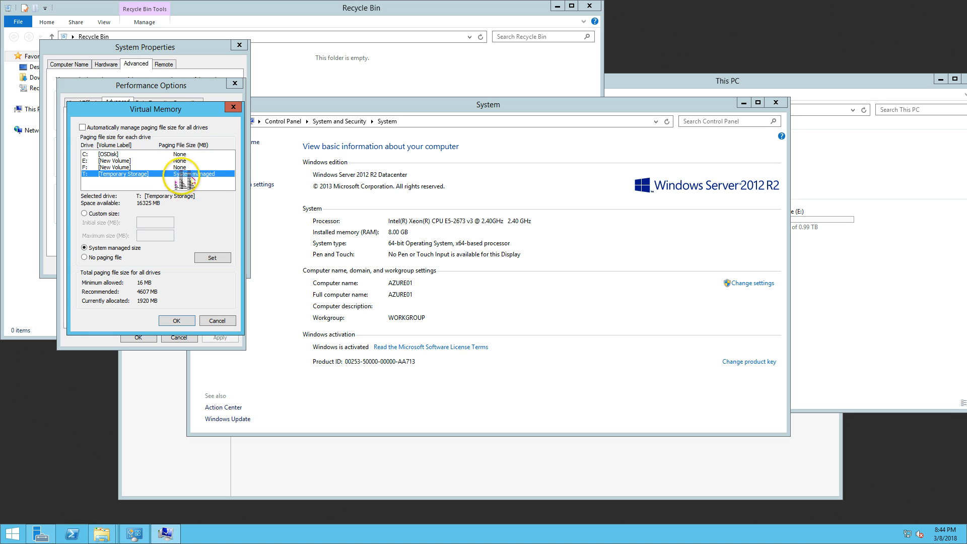
drag(131, 108, 280, 104)
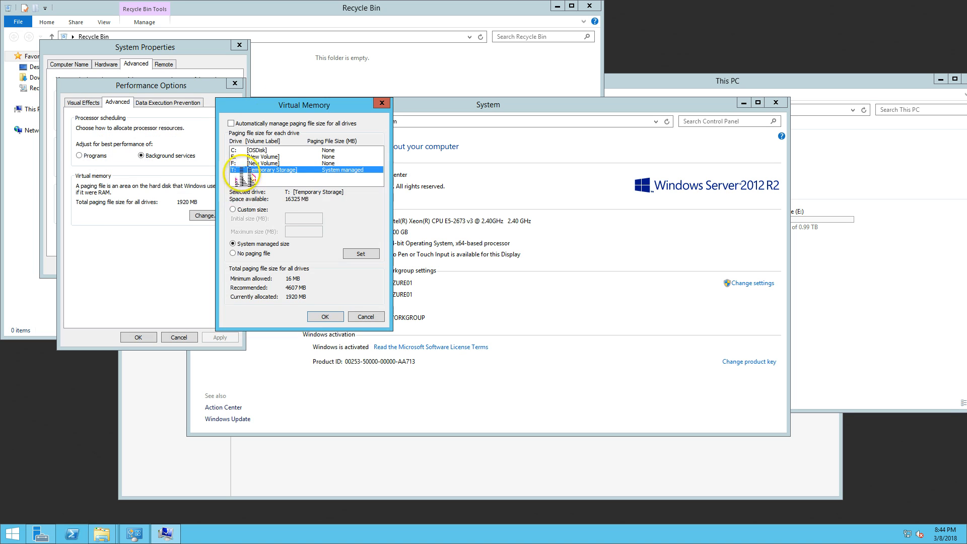
- Accept the Virtual Memory and performance dialogs, close the system windows, and bring the This PC window fully into view
click(325, 317)
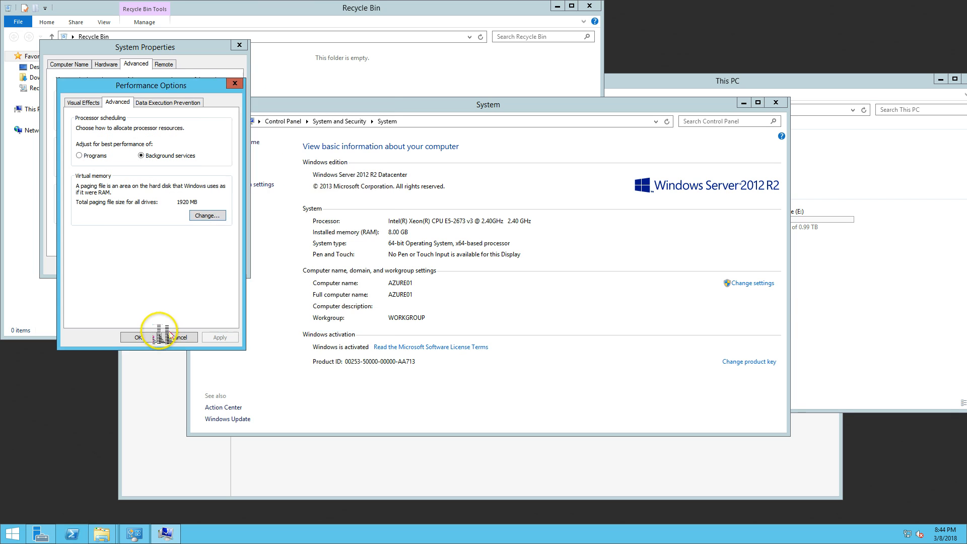
click(145, 337)
click(183, 265)
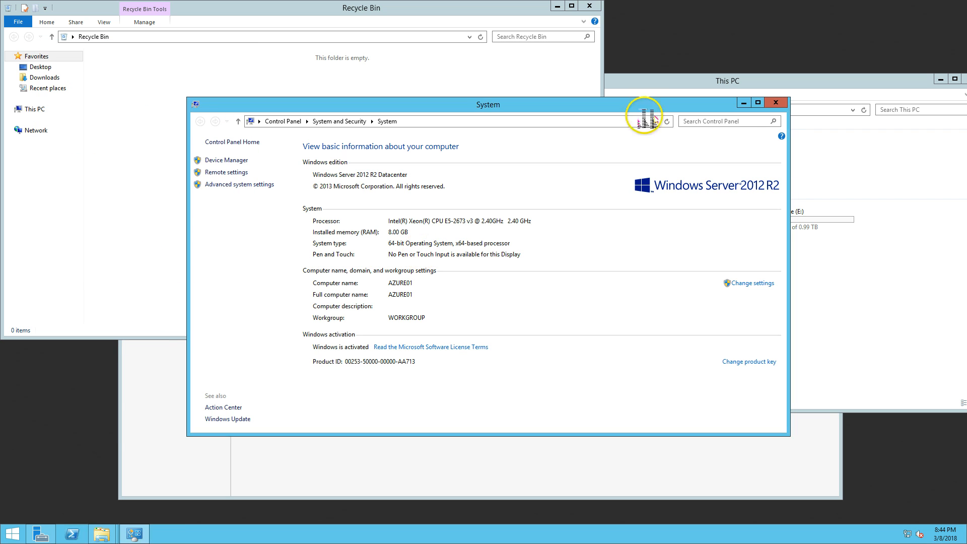
click(776, 102)
drag(773, 80, 541, 88)
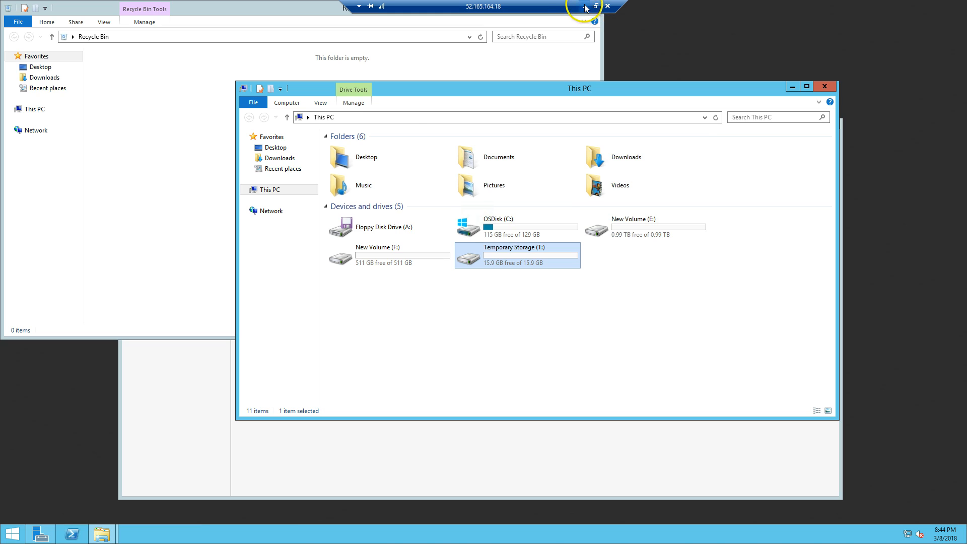
- Minimize the remote desktop session, switch to the PowerPoint slide show and advance to the closing slide
click(586, 8)
click(259, 533)
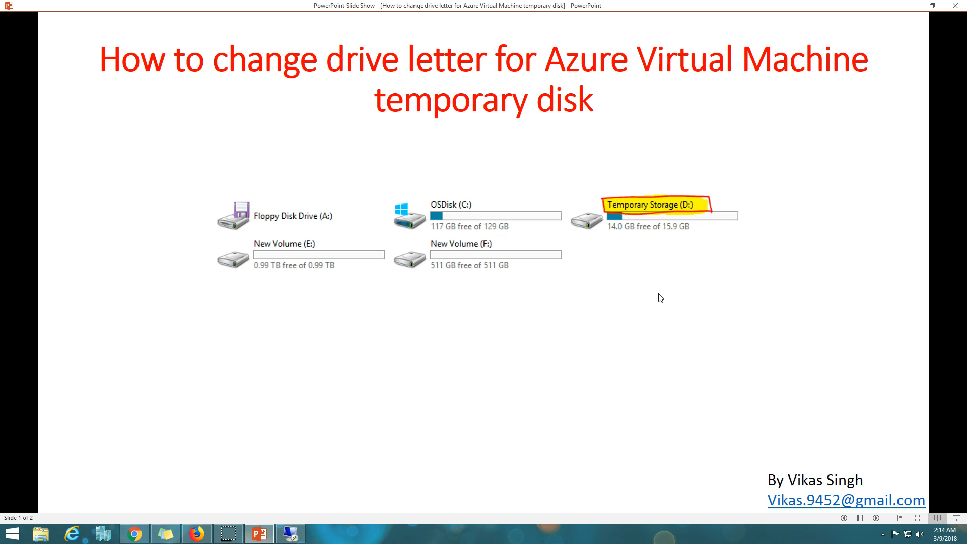
click(877, 518)
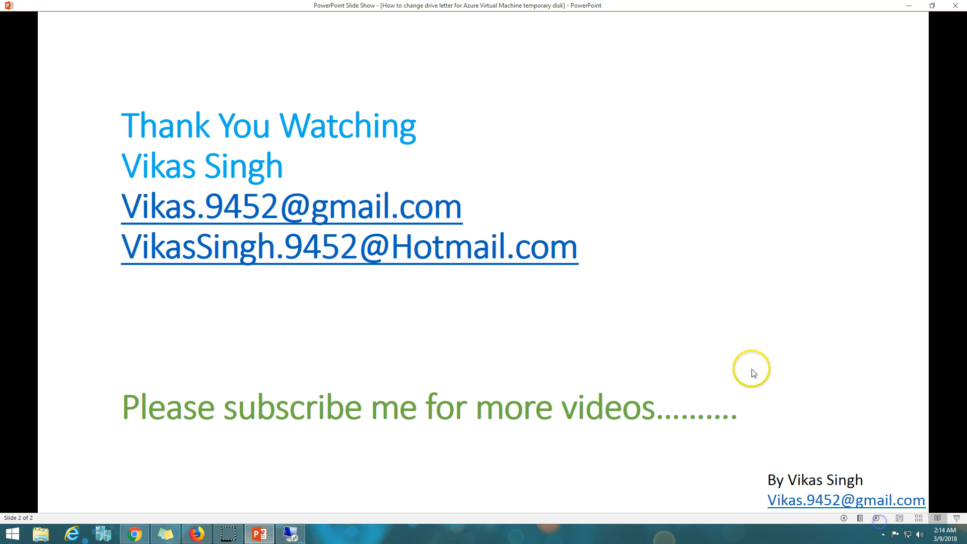